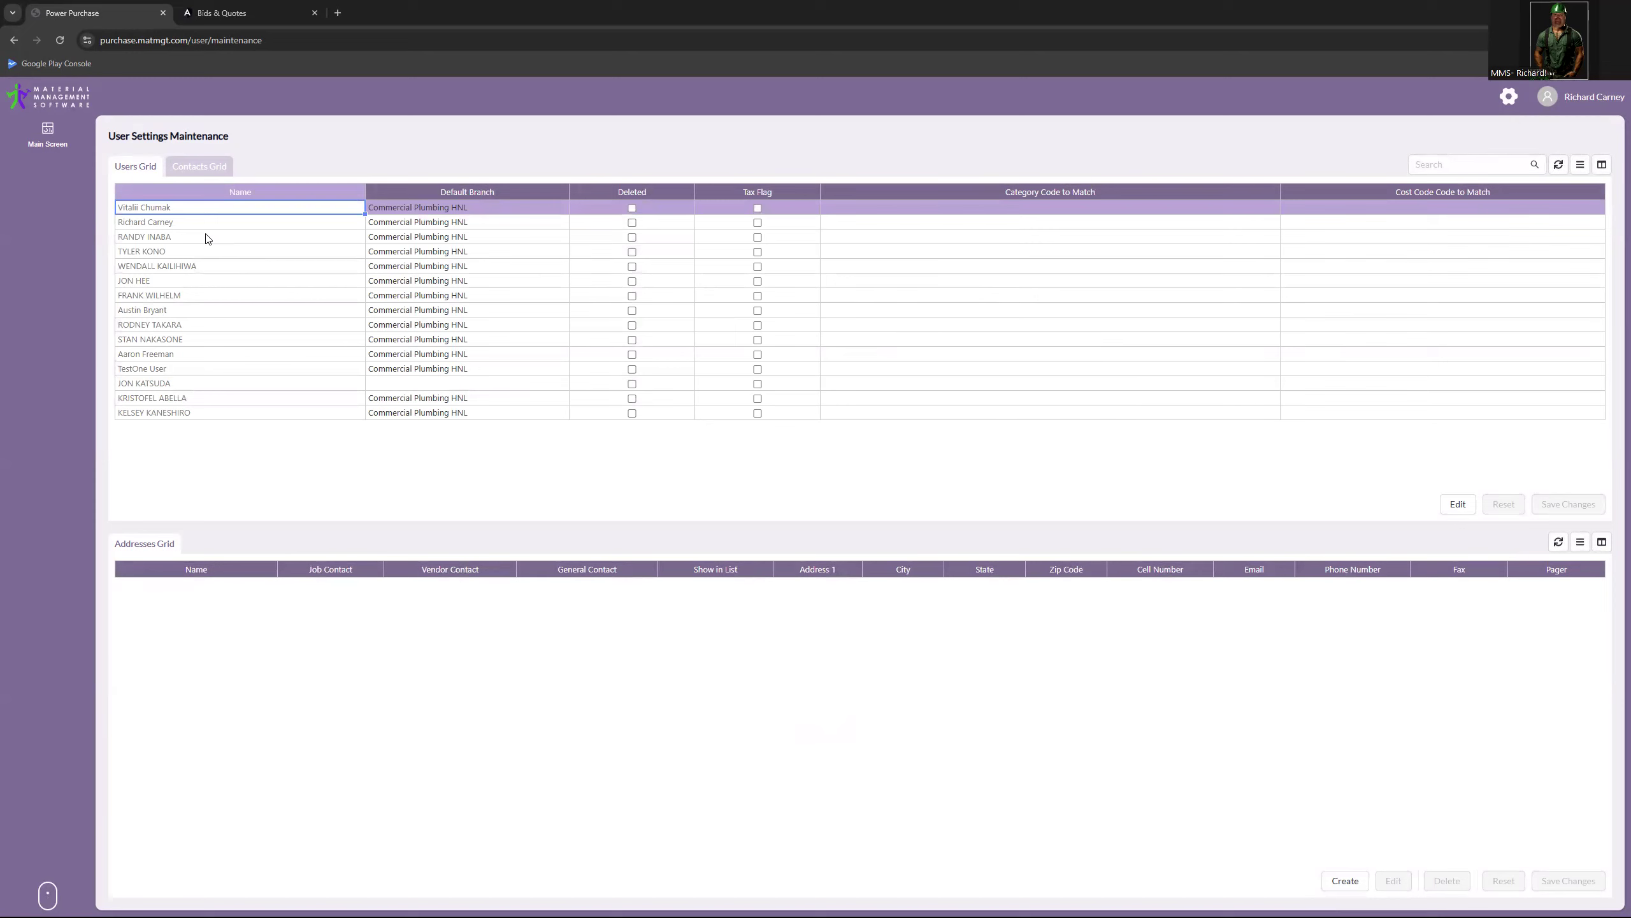
# Step: Start a new address record for the sixth user in the Users Grid and check the Customer Branch choices
pyautogui.click(213, 284)
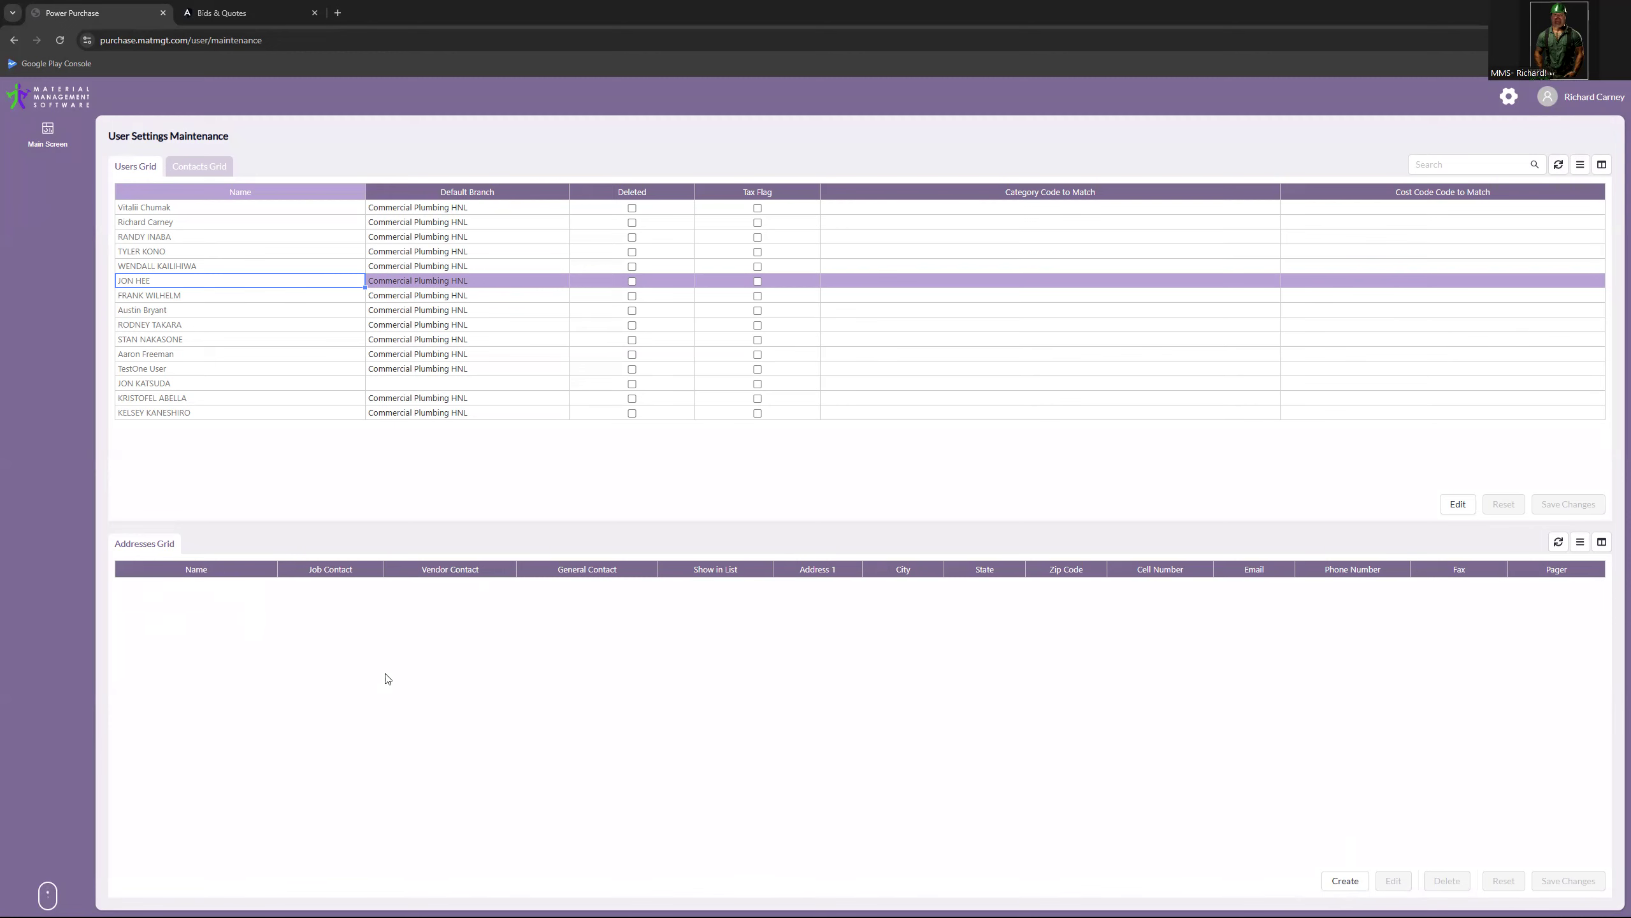
pyautogui.click(1344, 881)
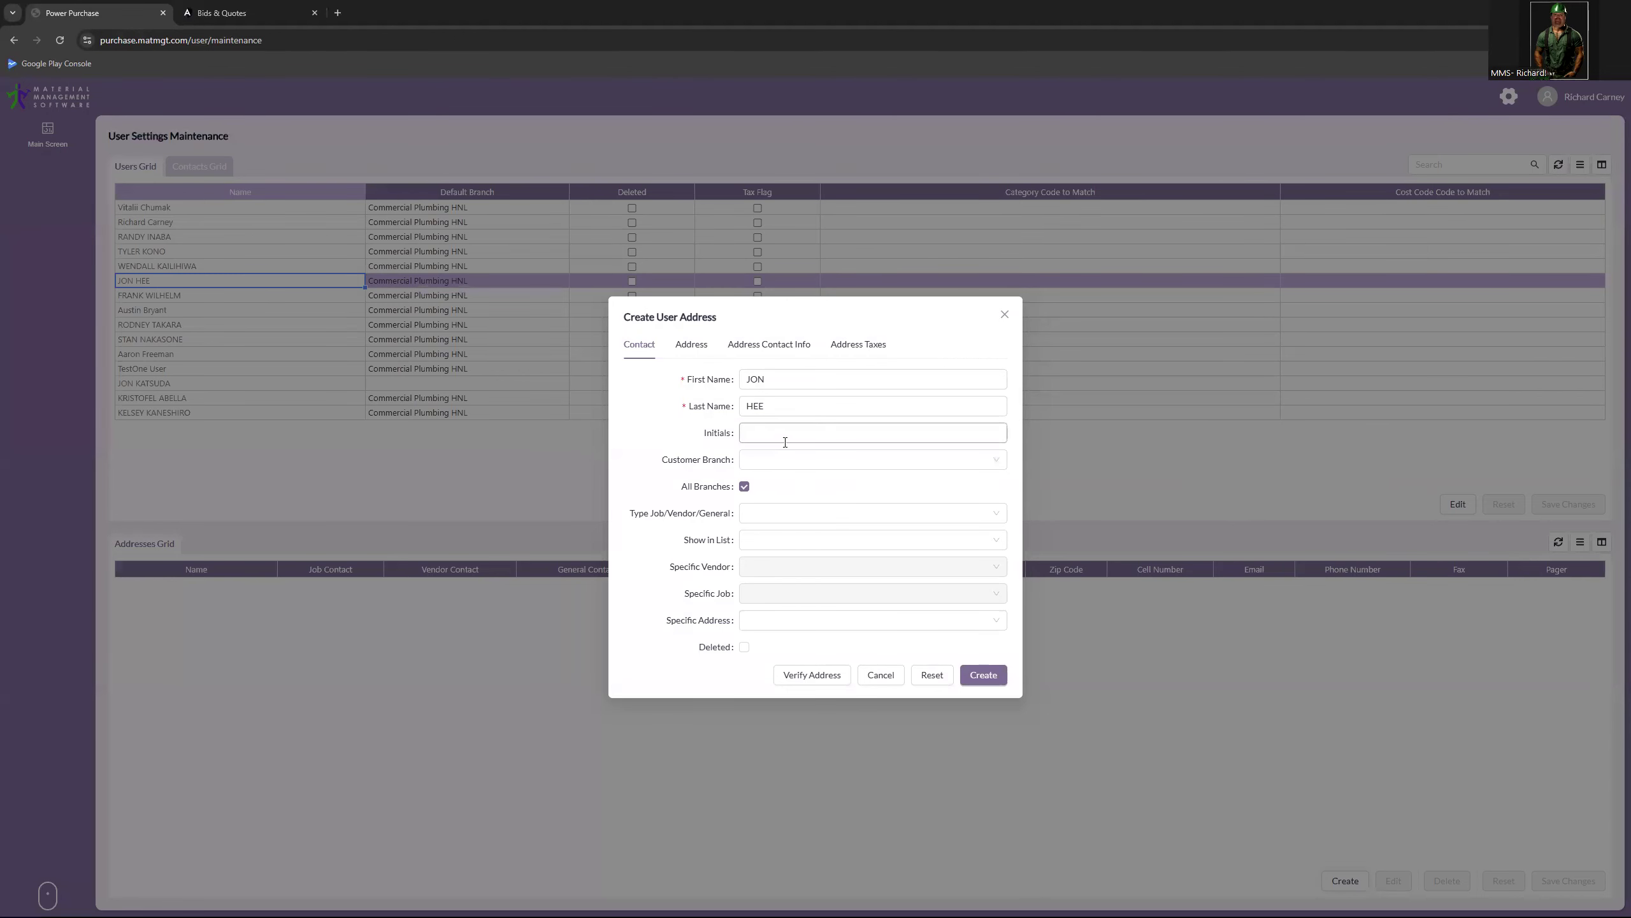
pyautogui.moveTo(704, 434); pyautogui.dragTo(735, 434)
pyautogui.click(770, 459)
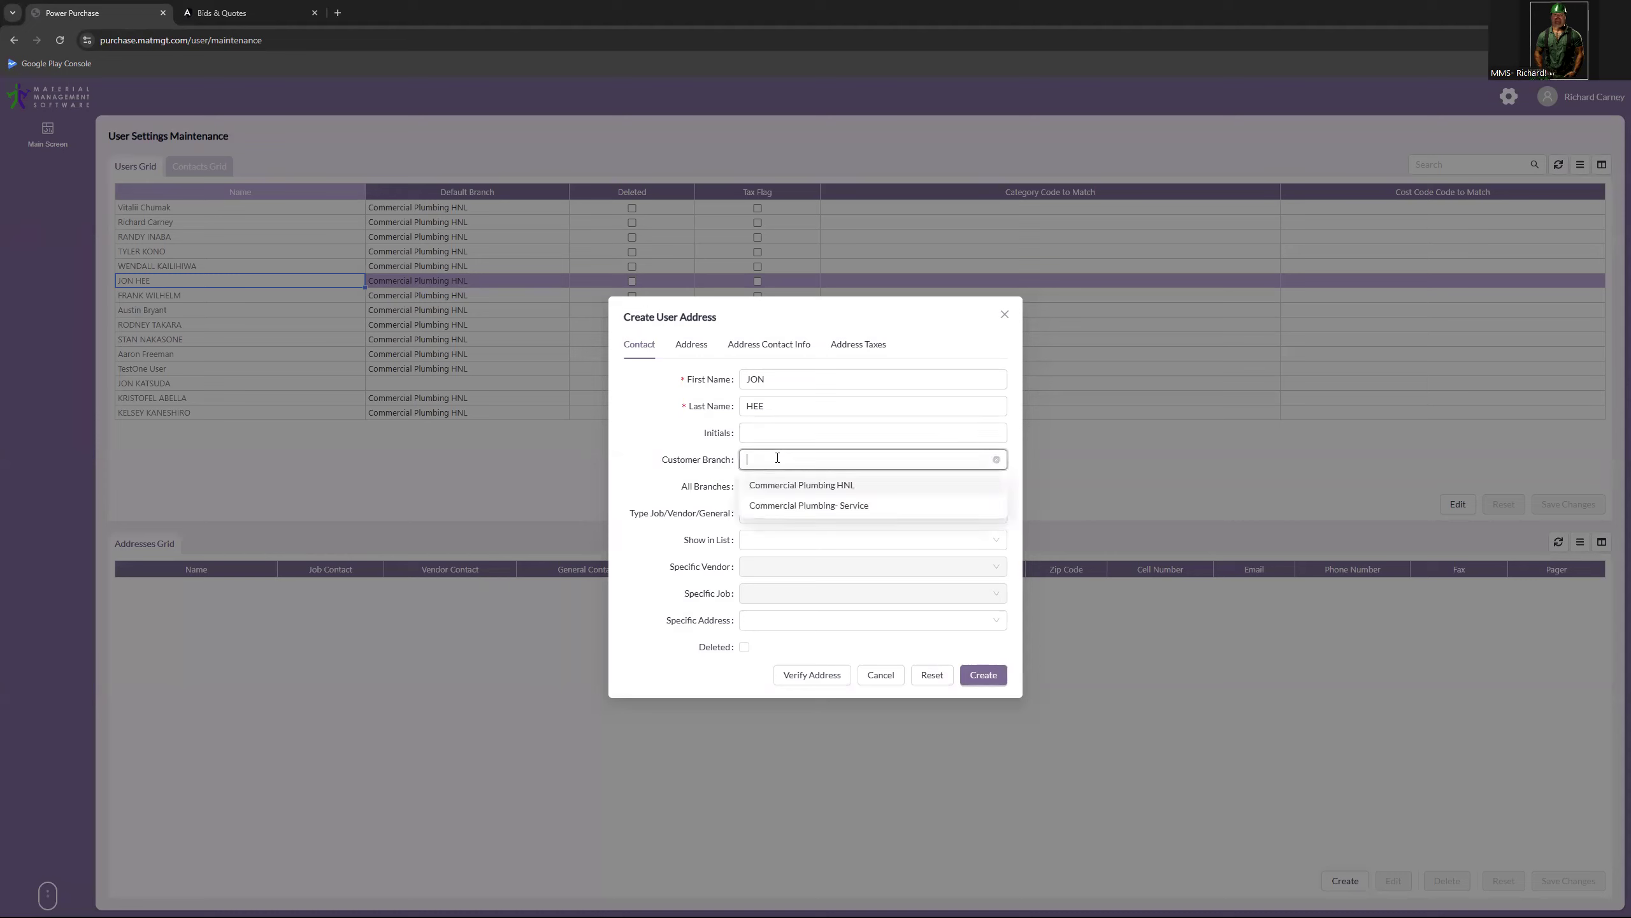
pyautogui.click(670, 464)
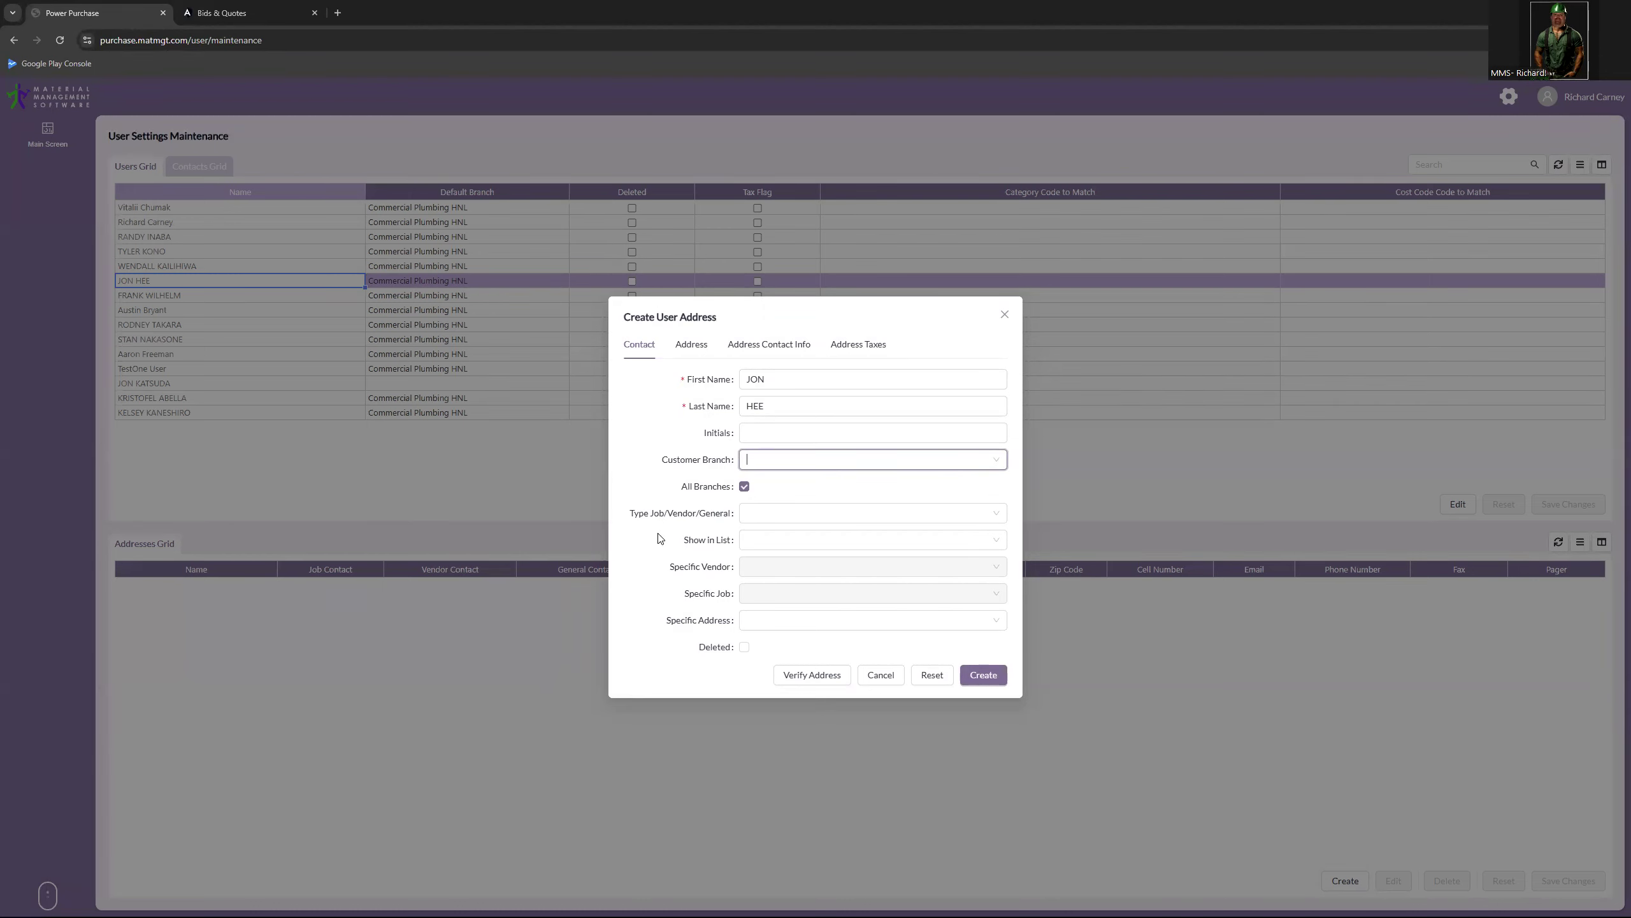
# Step: Set the new record's contact type to Job contact and its Show in List value to Project_Mgr
pyautogui.click(782, 518)
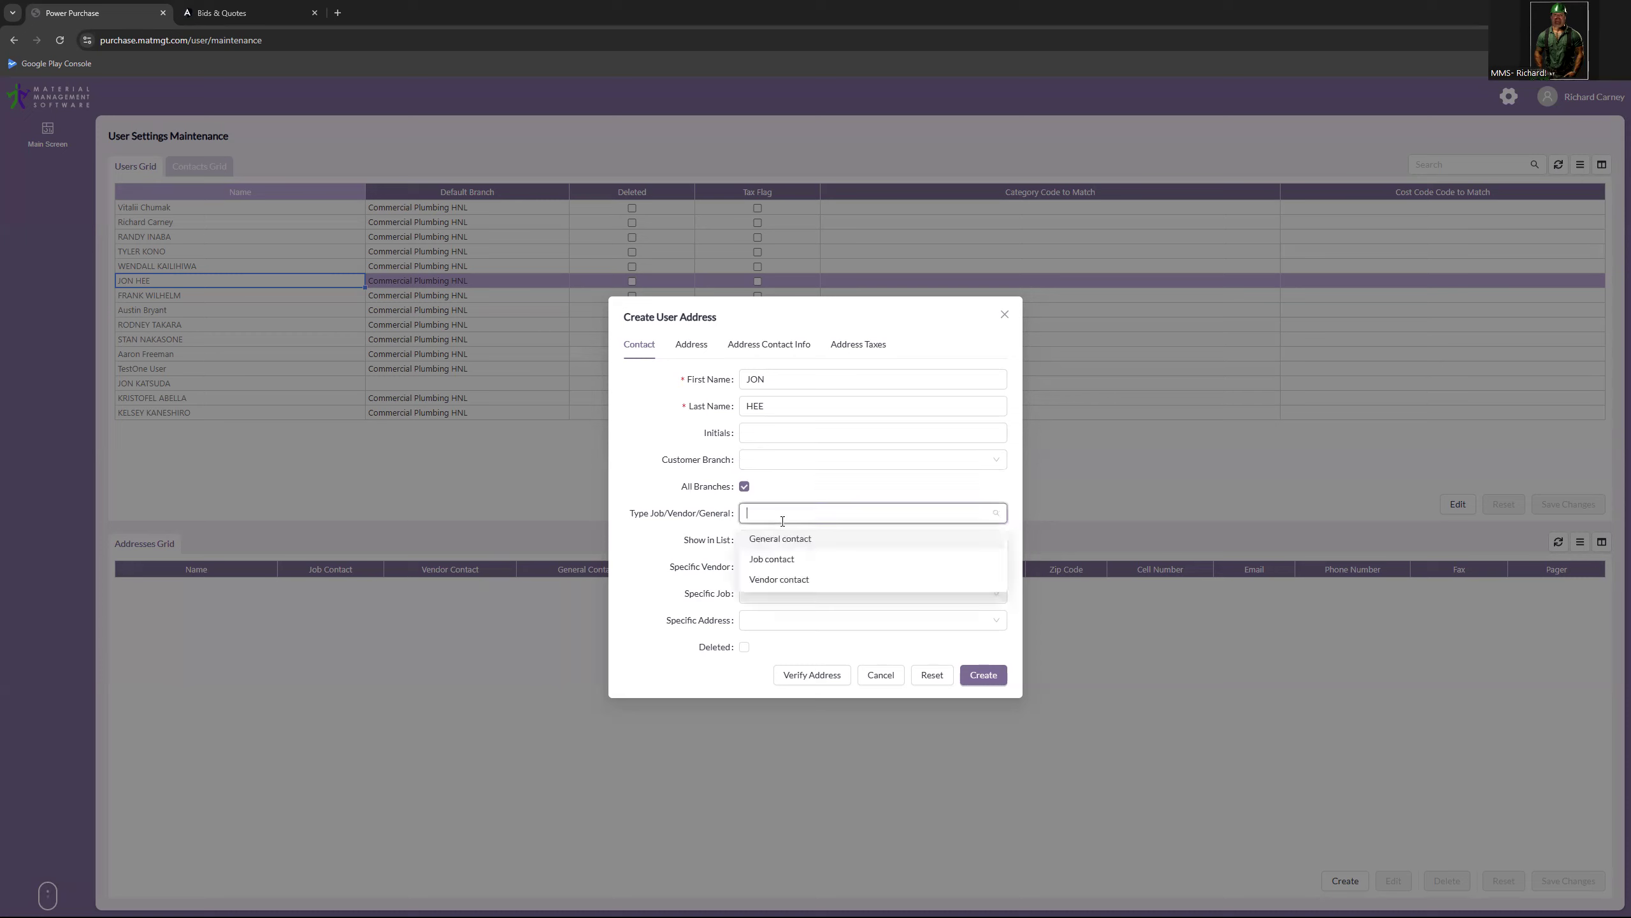
pyautogui.click(768, 562)
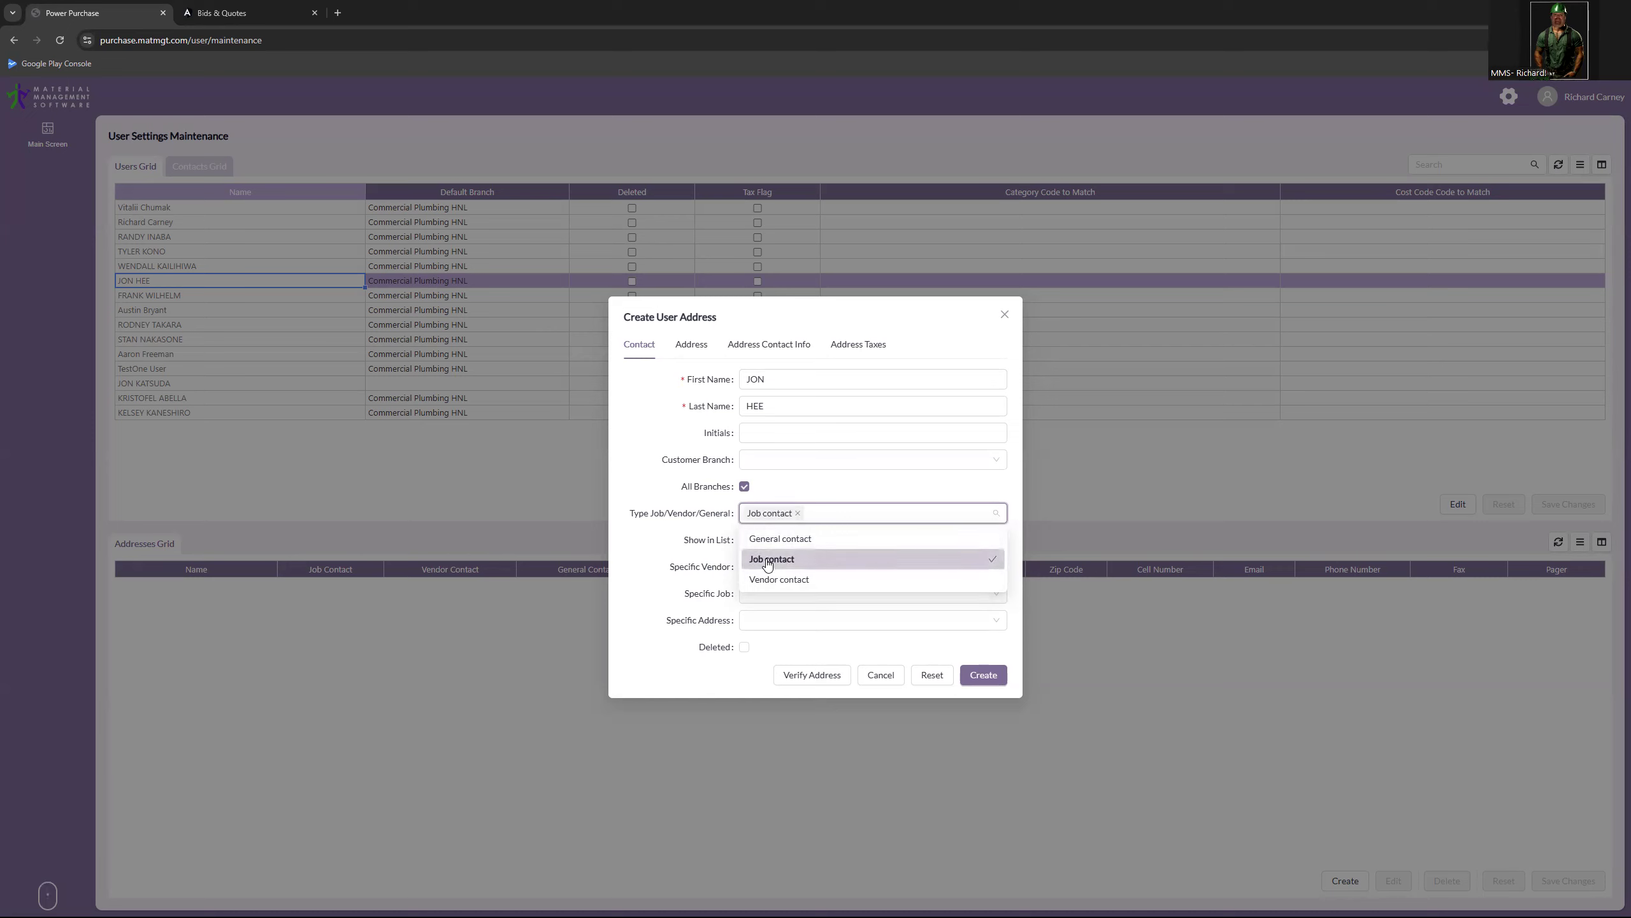
pyautogui.click(679, 544)
pyautogui.click(801, 542)
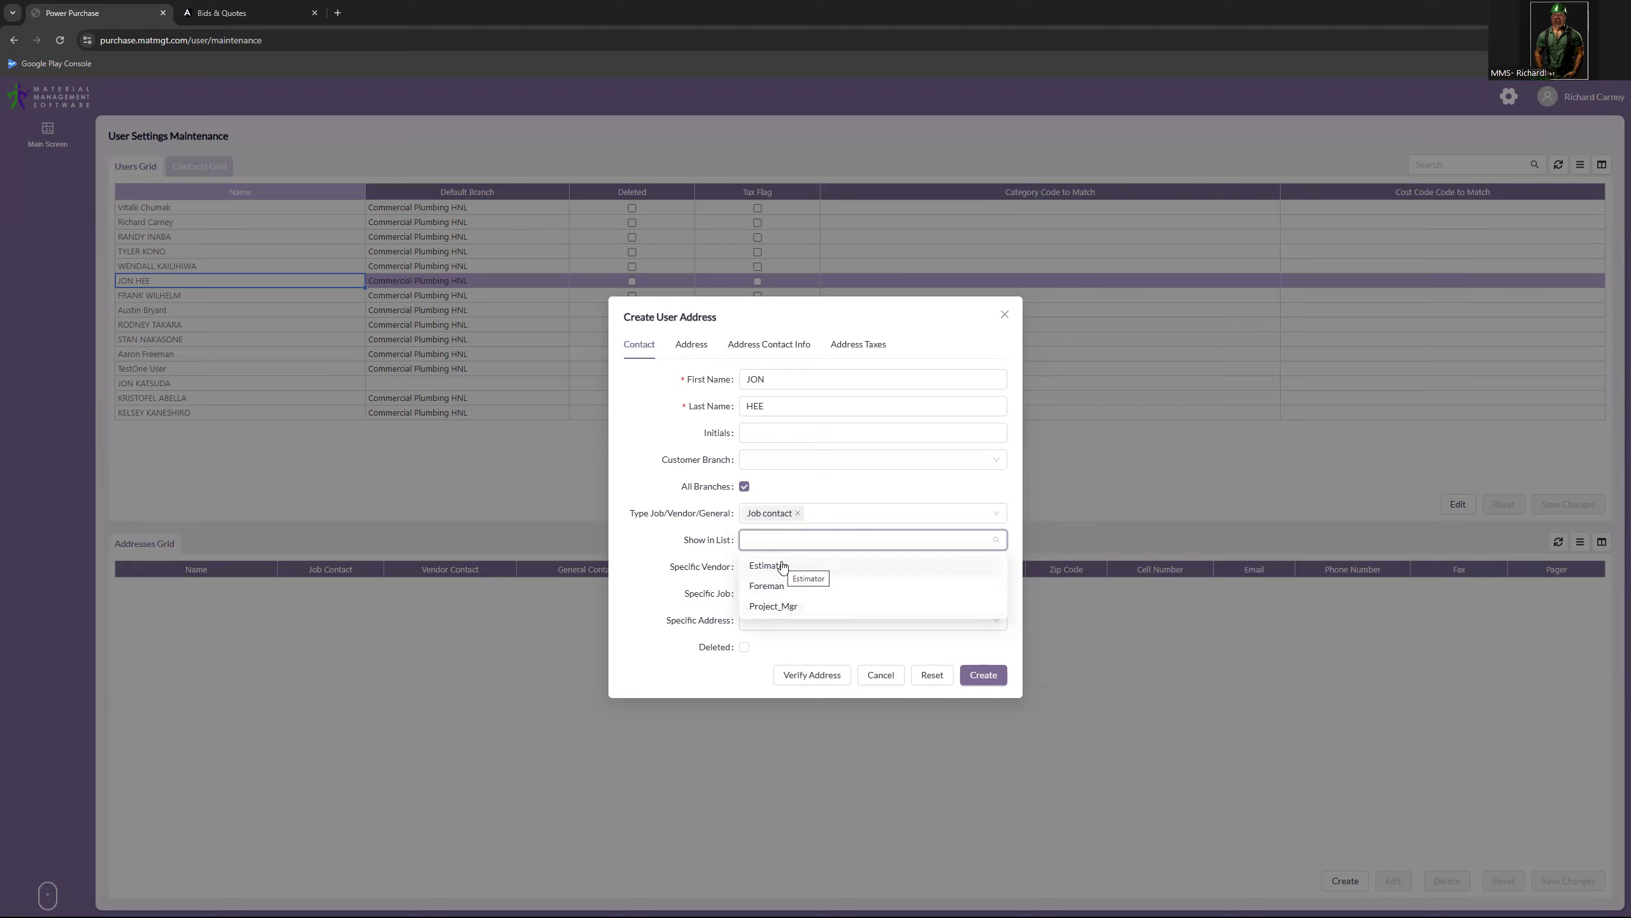
pyautogui.click(771, 606)
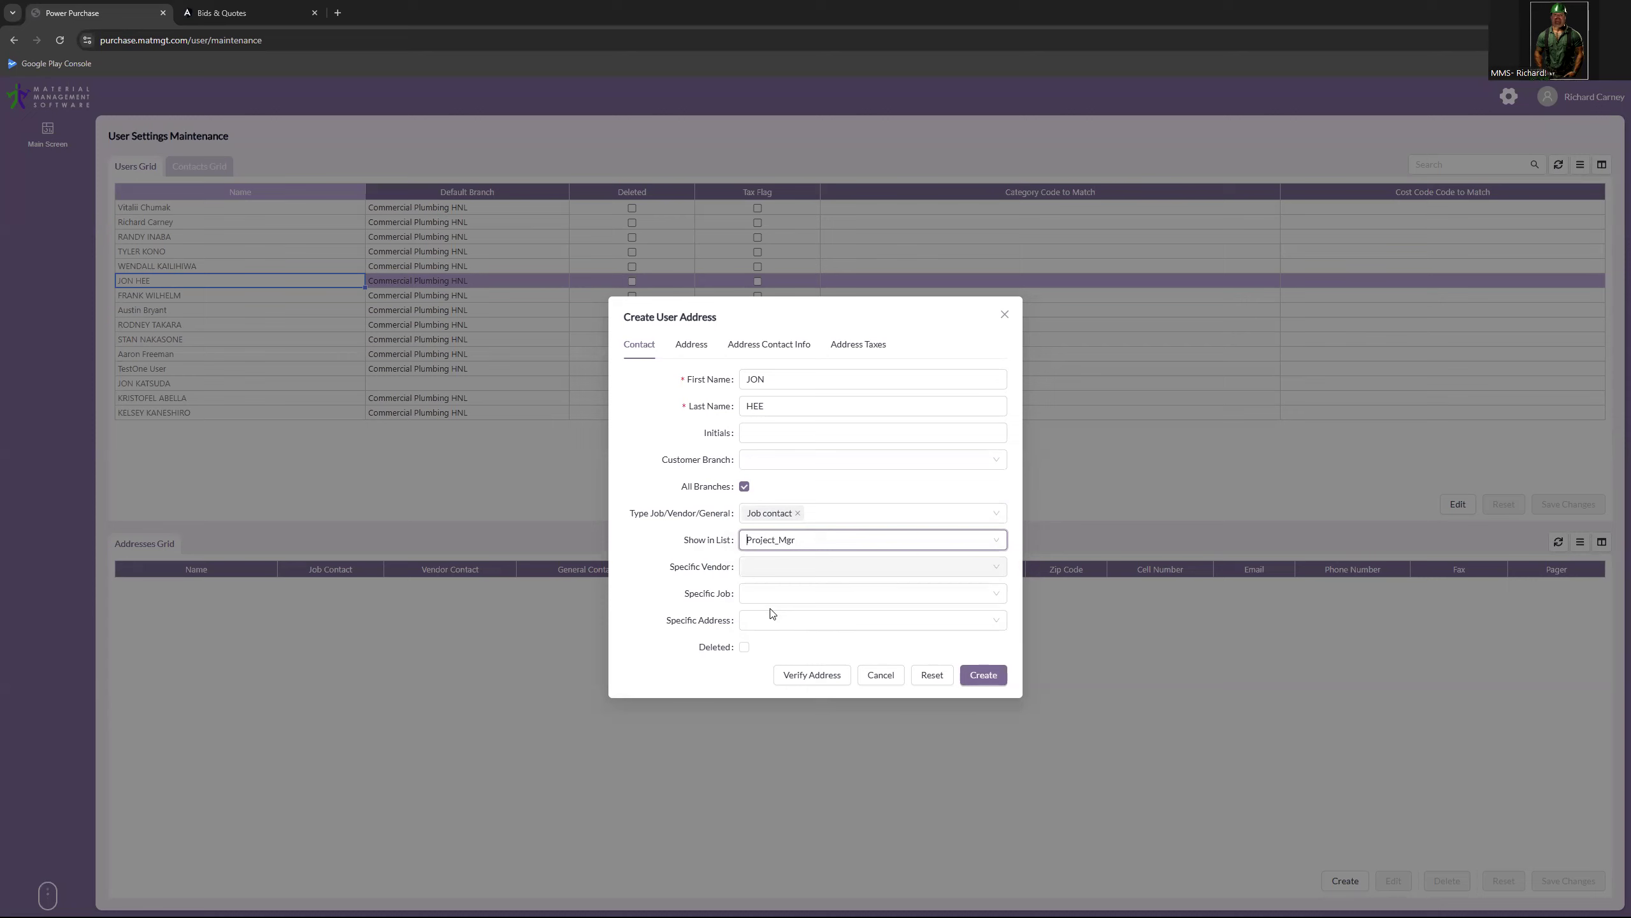
# Step: Check the Specific Job choices without picking one, and set the Specific Address to Commercial Plumbing - Construction
pyautogui.click(764, 594)
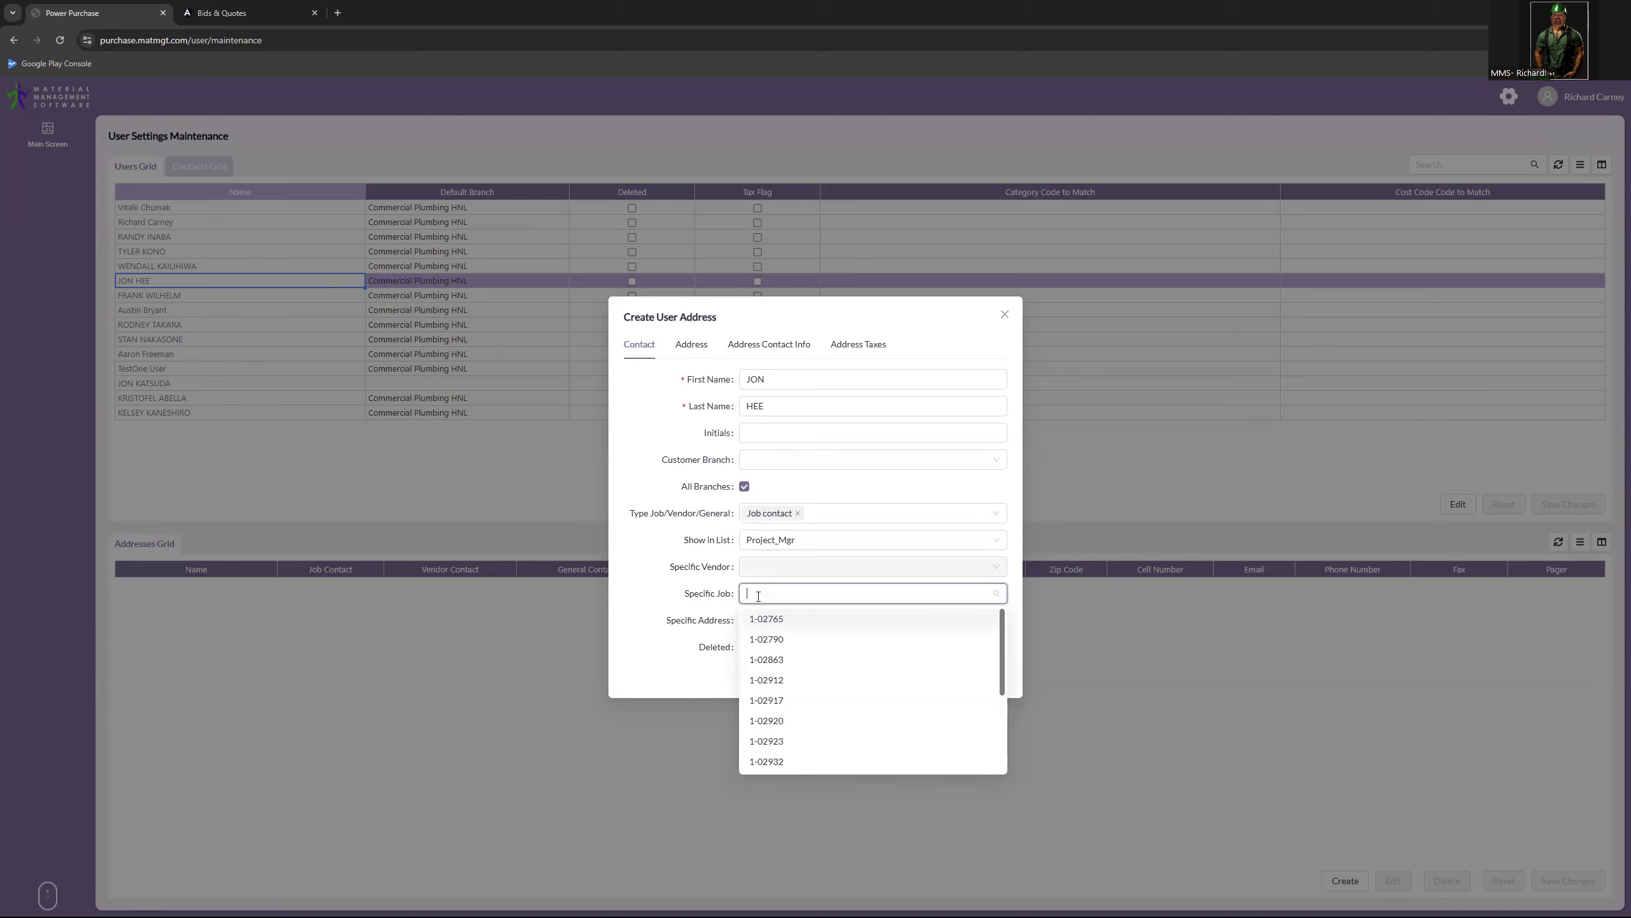
pyautogui.click(665, 599)
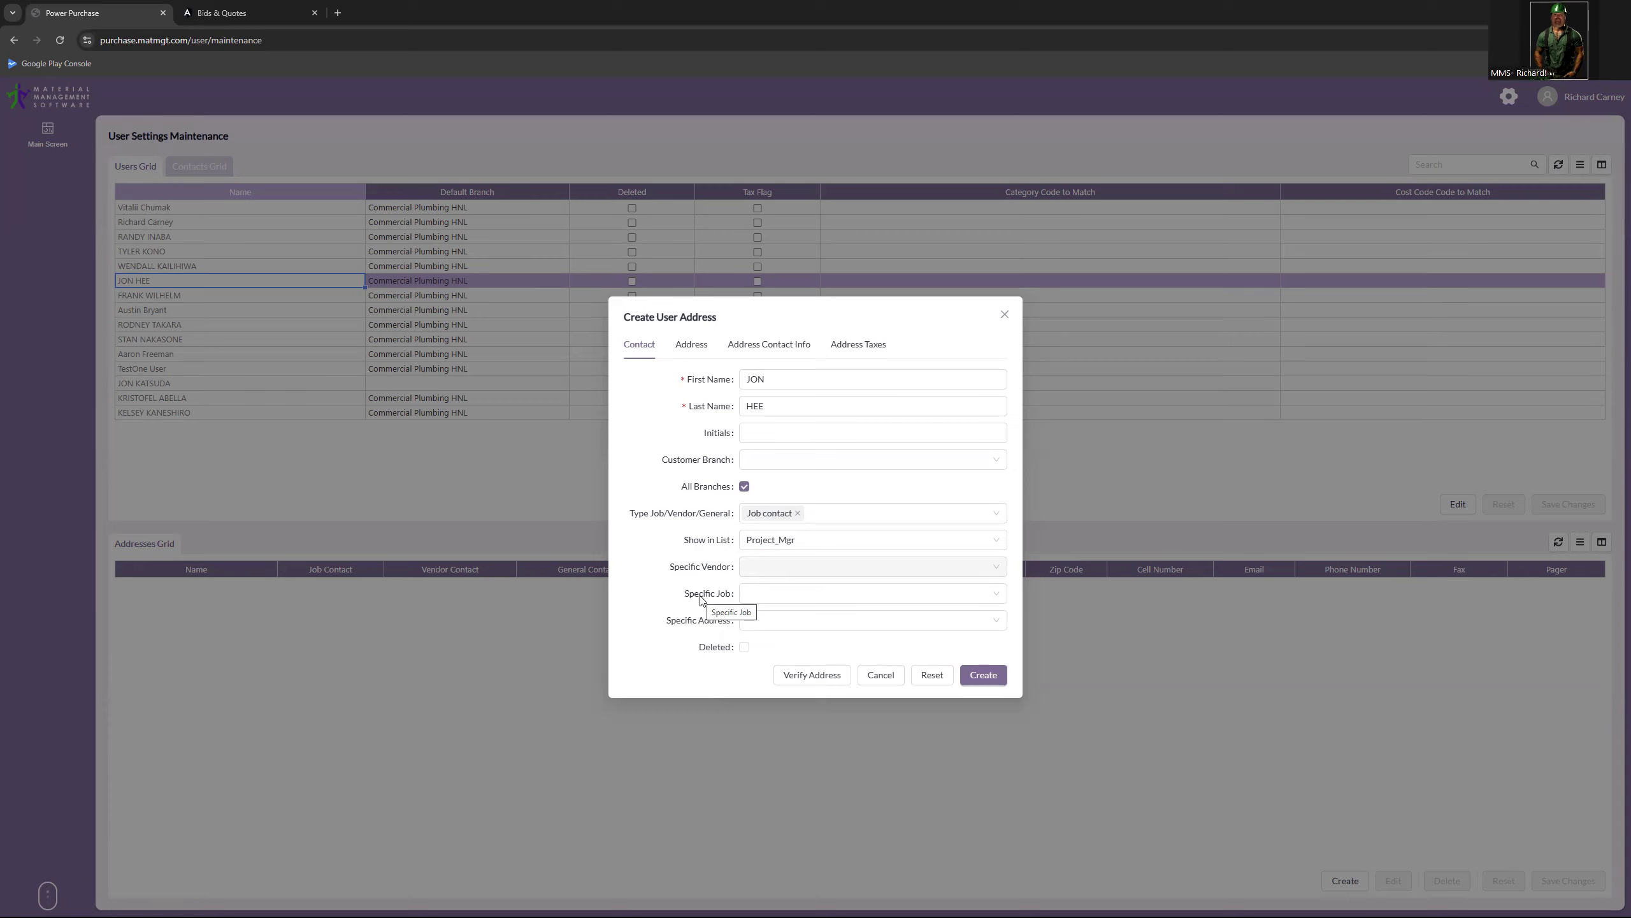
pyautogui.click(762, 591)
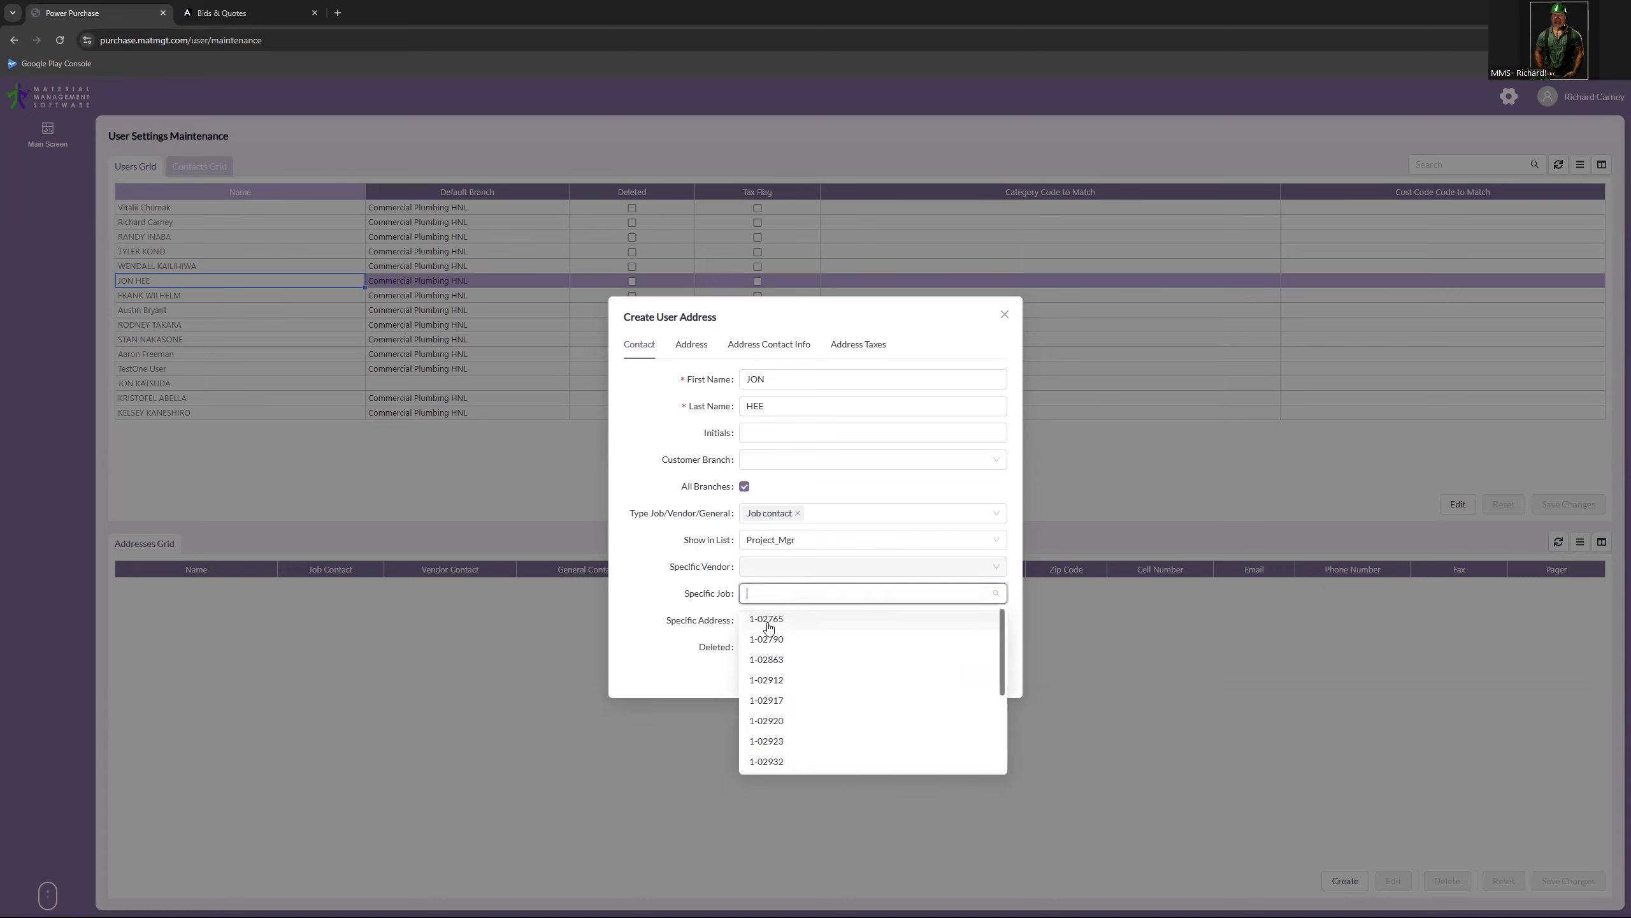
pyautogui.click(682, 603)
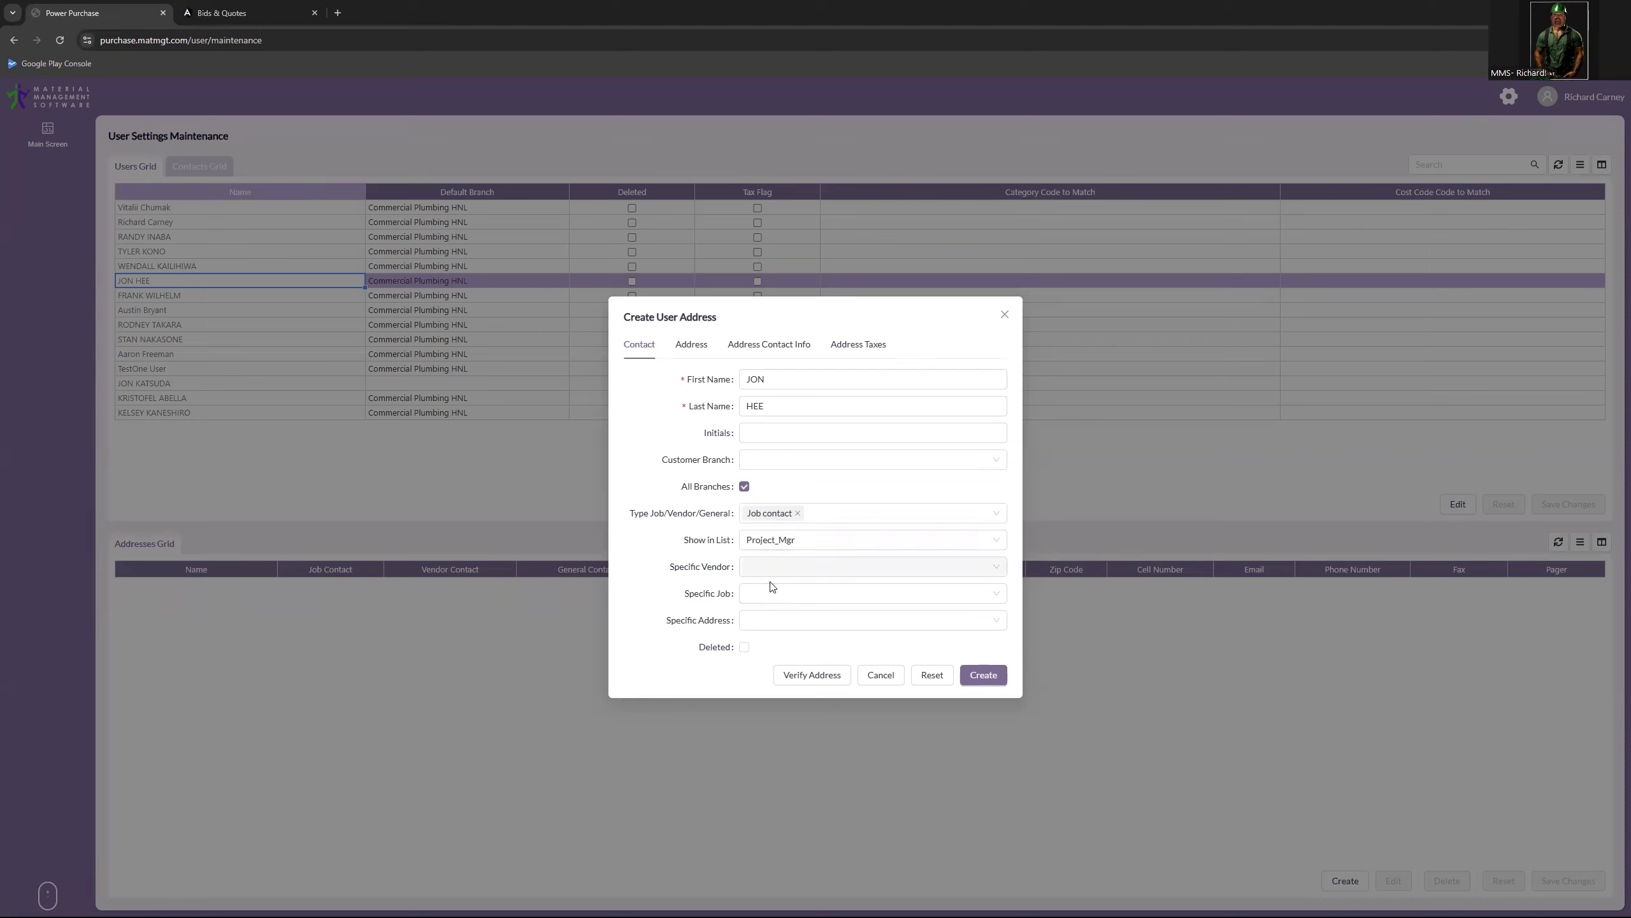
pyautogui.click(757, 621)
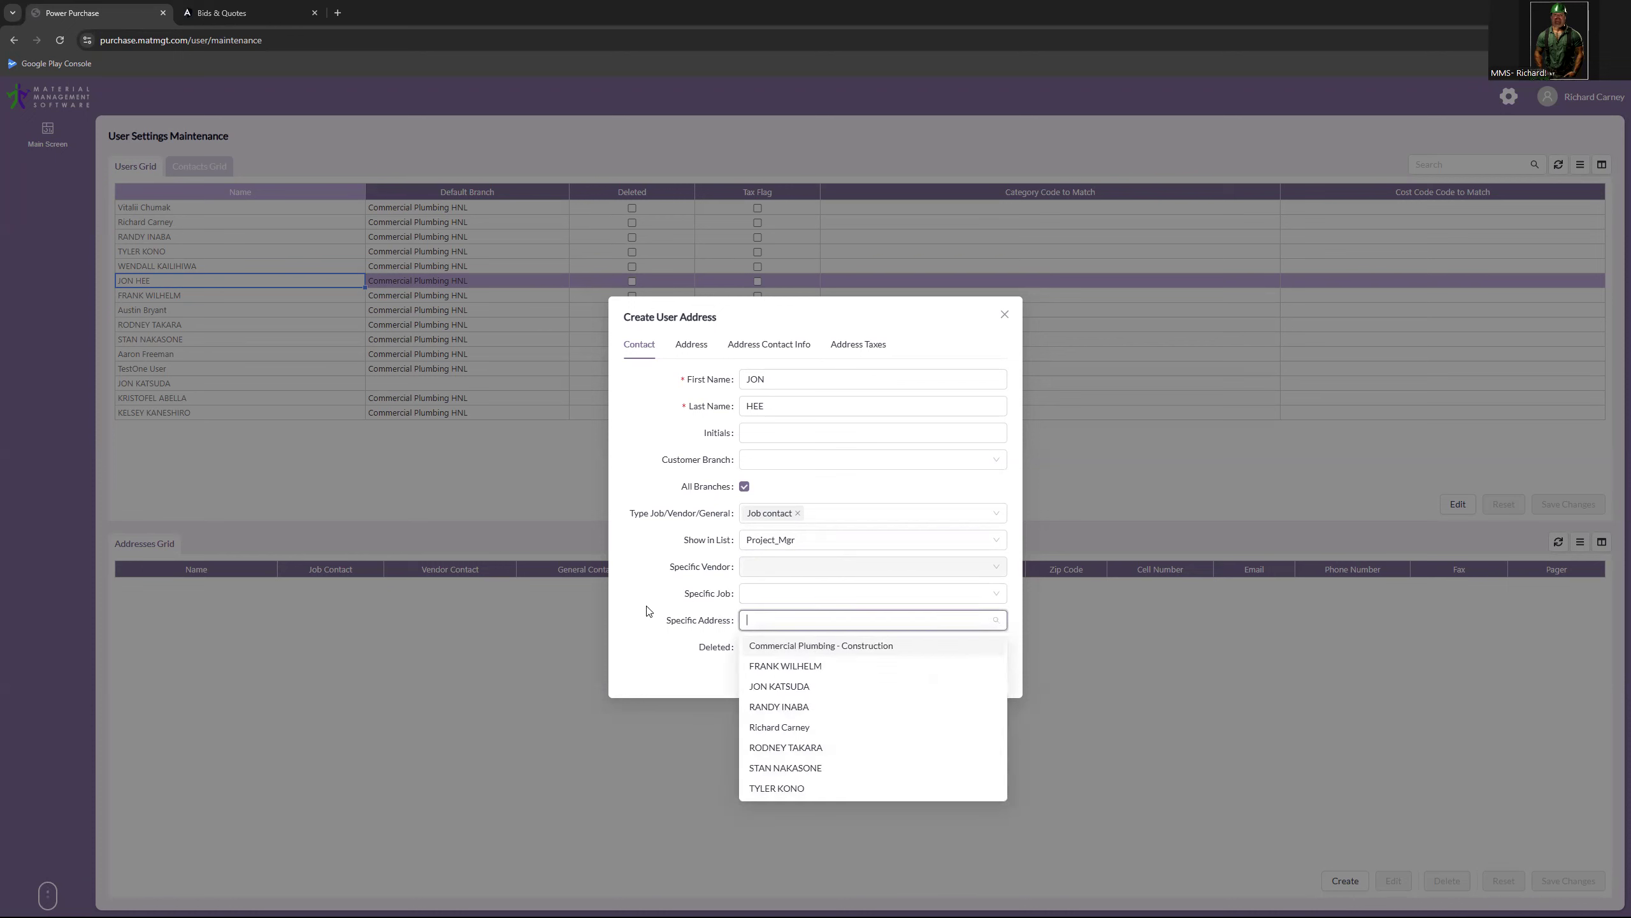
pyautogui.click(764, 646)
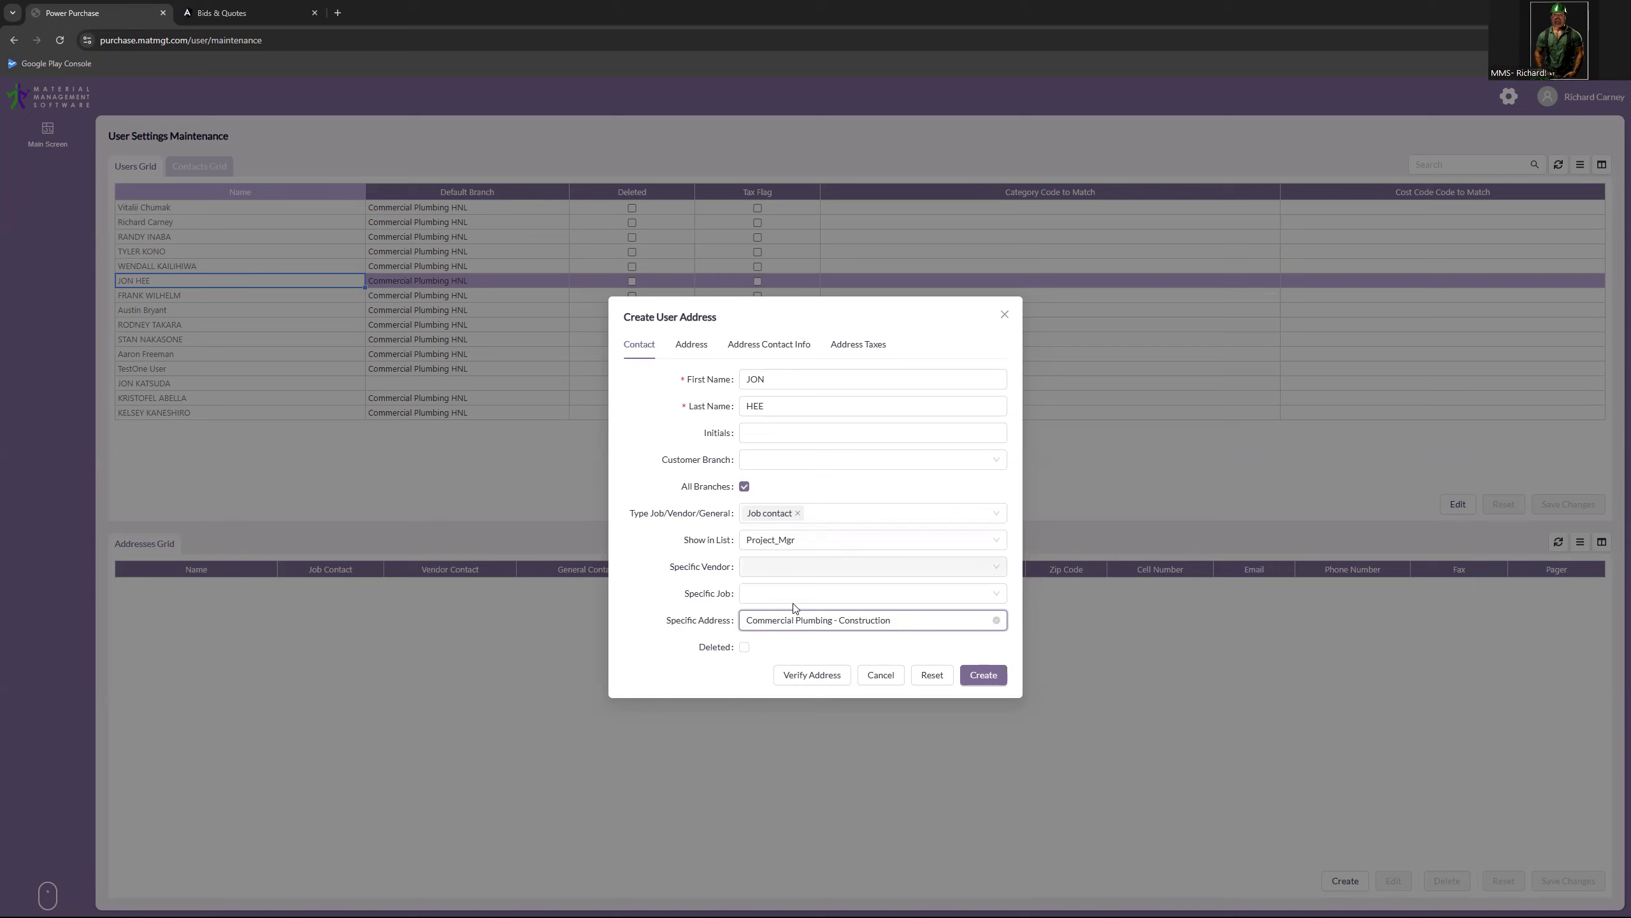
# Step: Review the record's address, contact info and tax fields, leave them blank, and create the user address
pyautogui.click(692, 346)
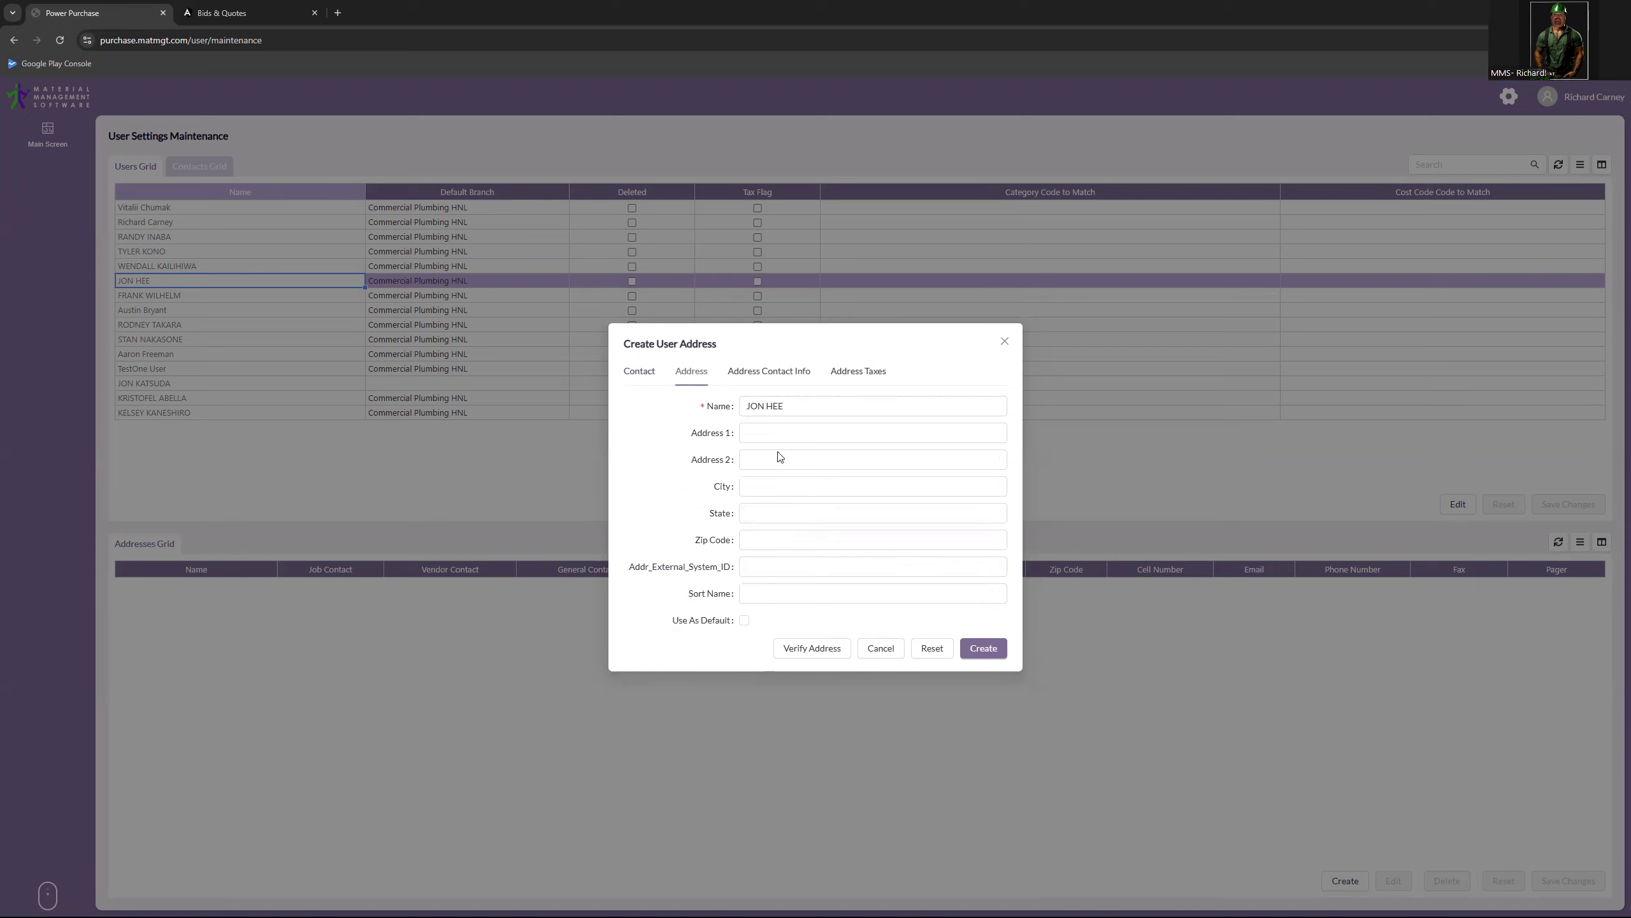
pyautogui.click(789, 487)
pyautogui.click(793, 379)
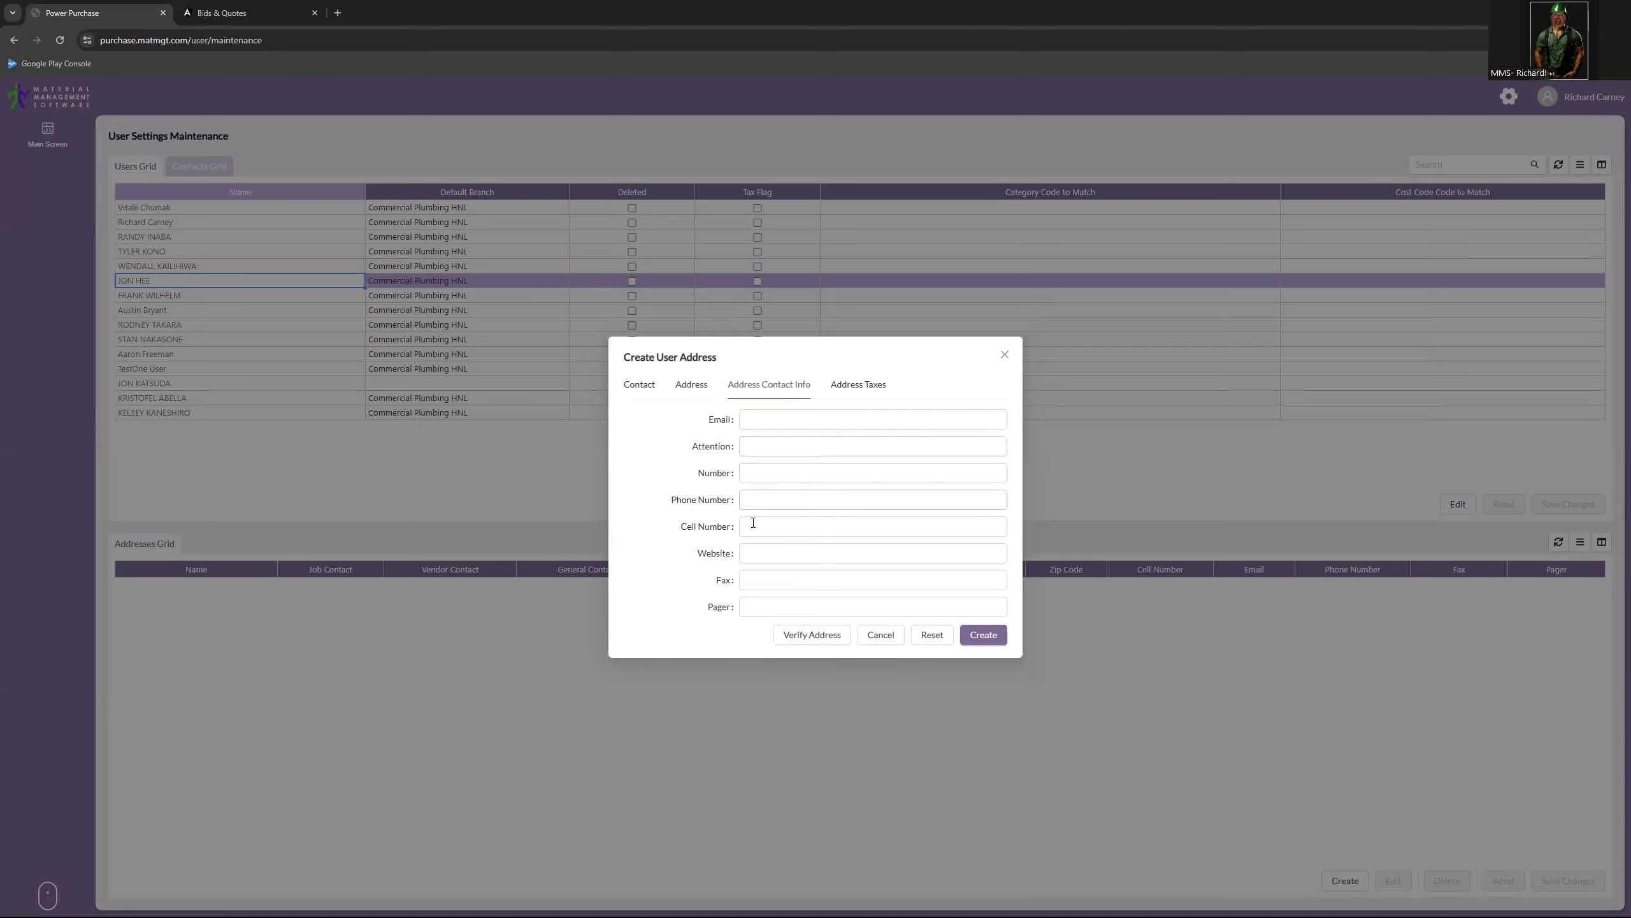
pyautogui.click(774, 528)
pyautogui.click(854, 384)
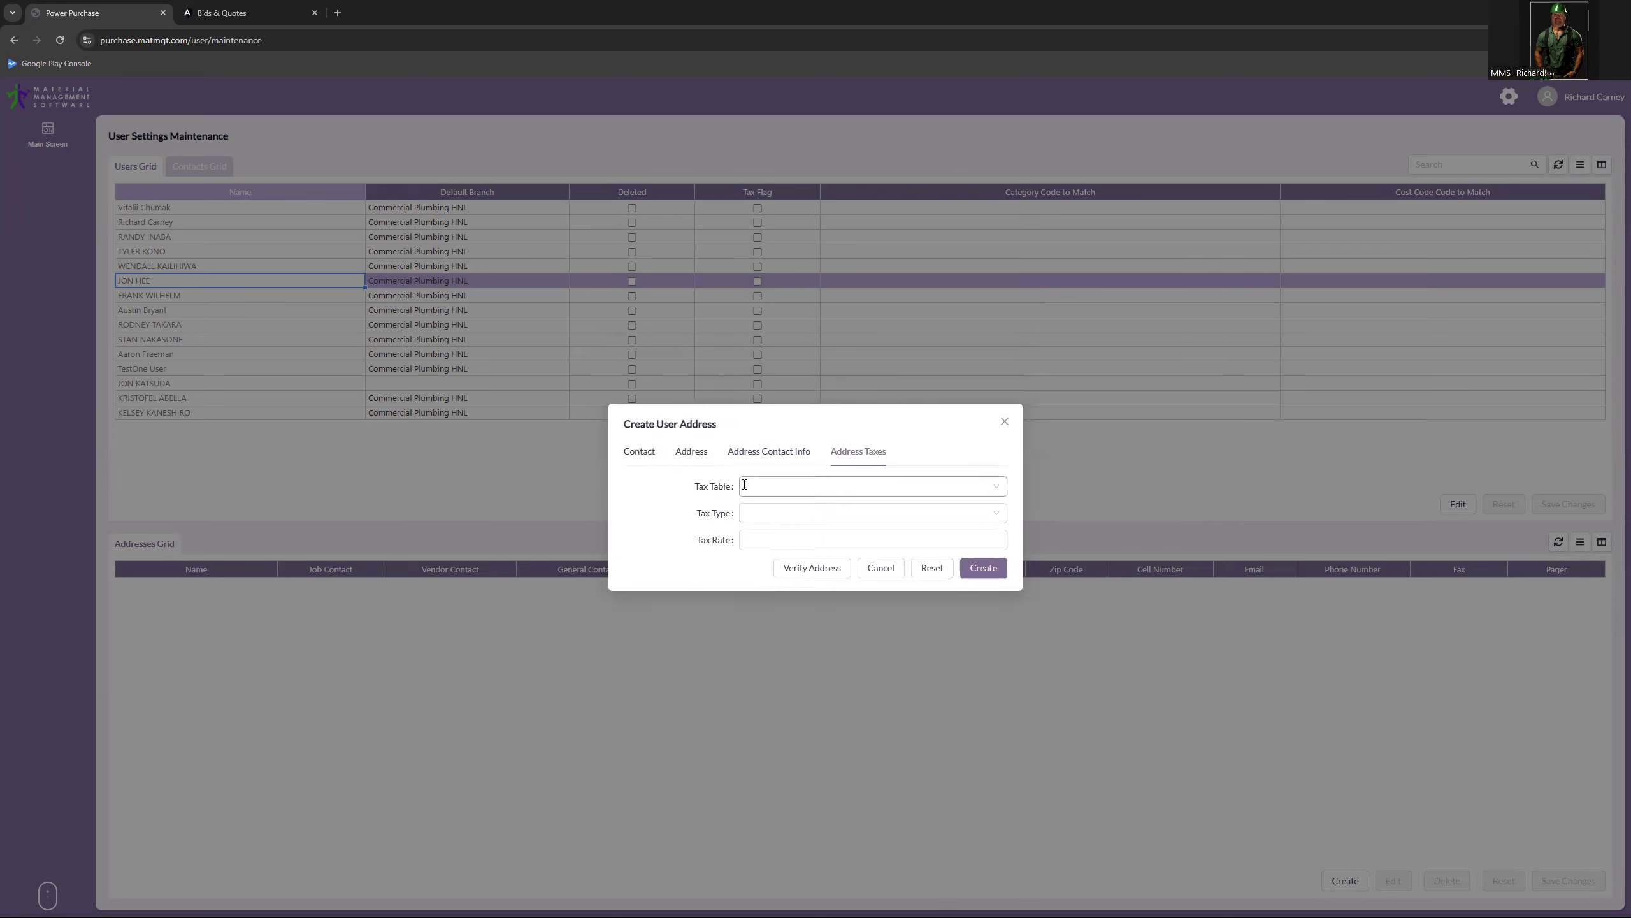
pyautogui.click(690, 452)
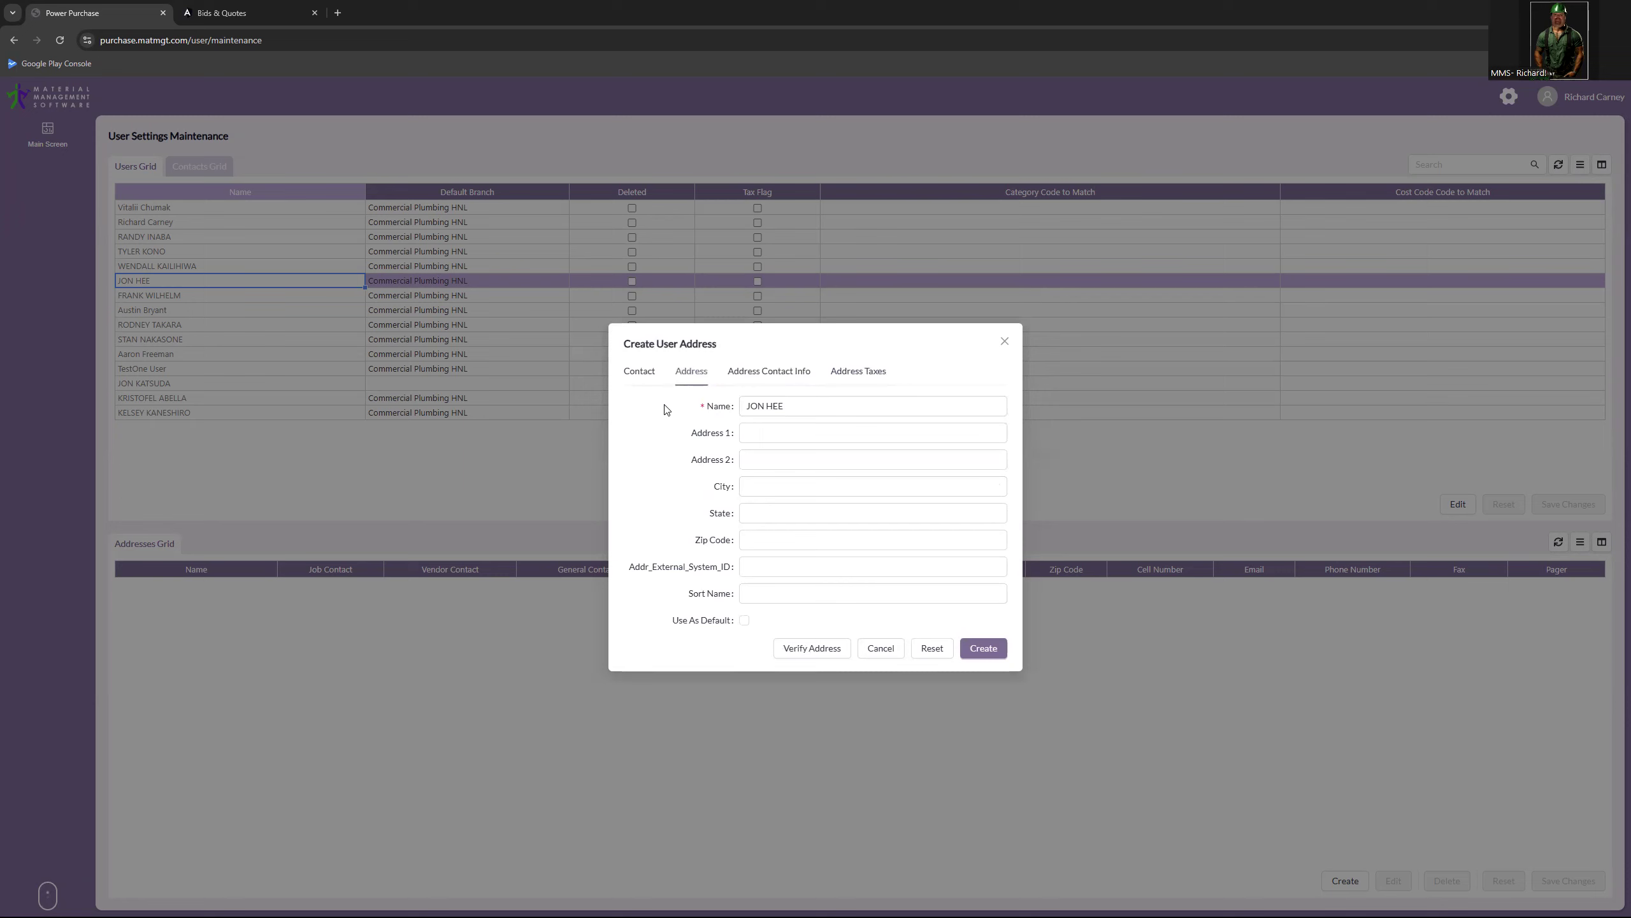
pyautogui.click(642, 372)
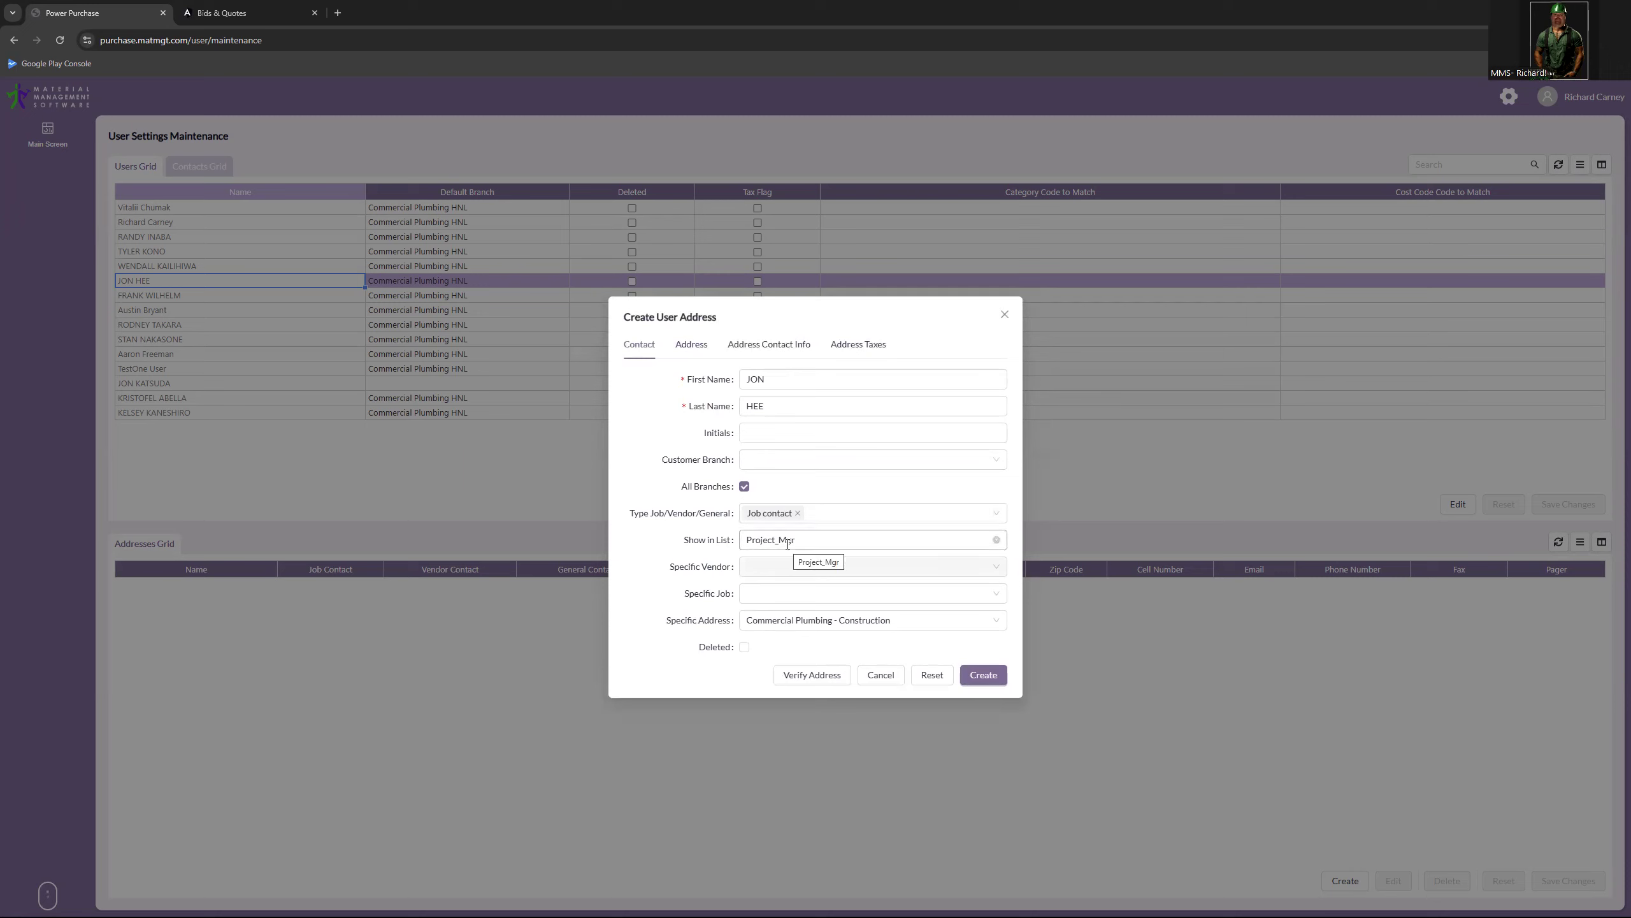
pyautogui.click(982, 676)
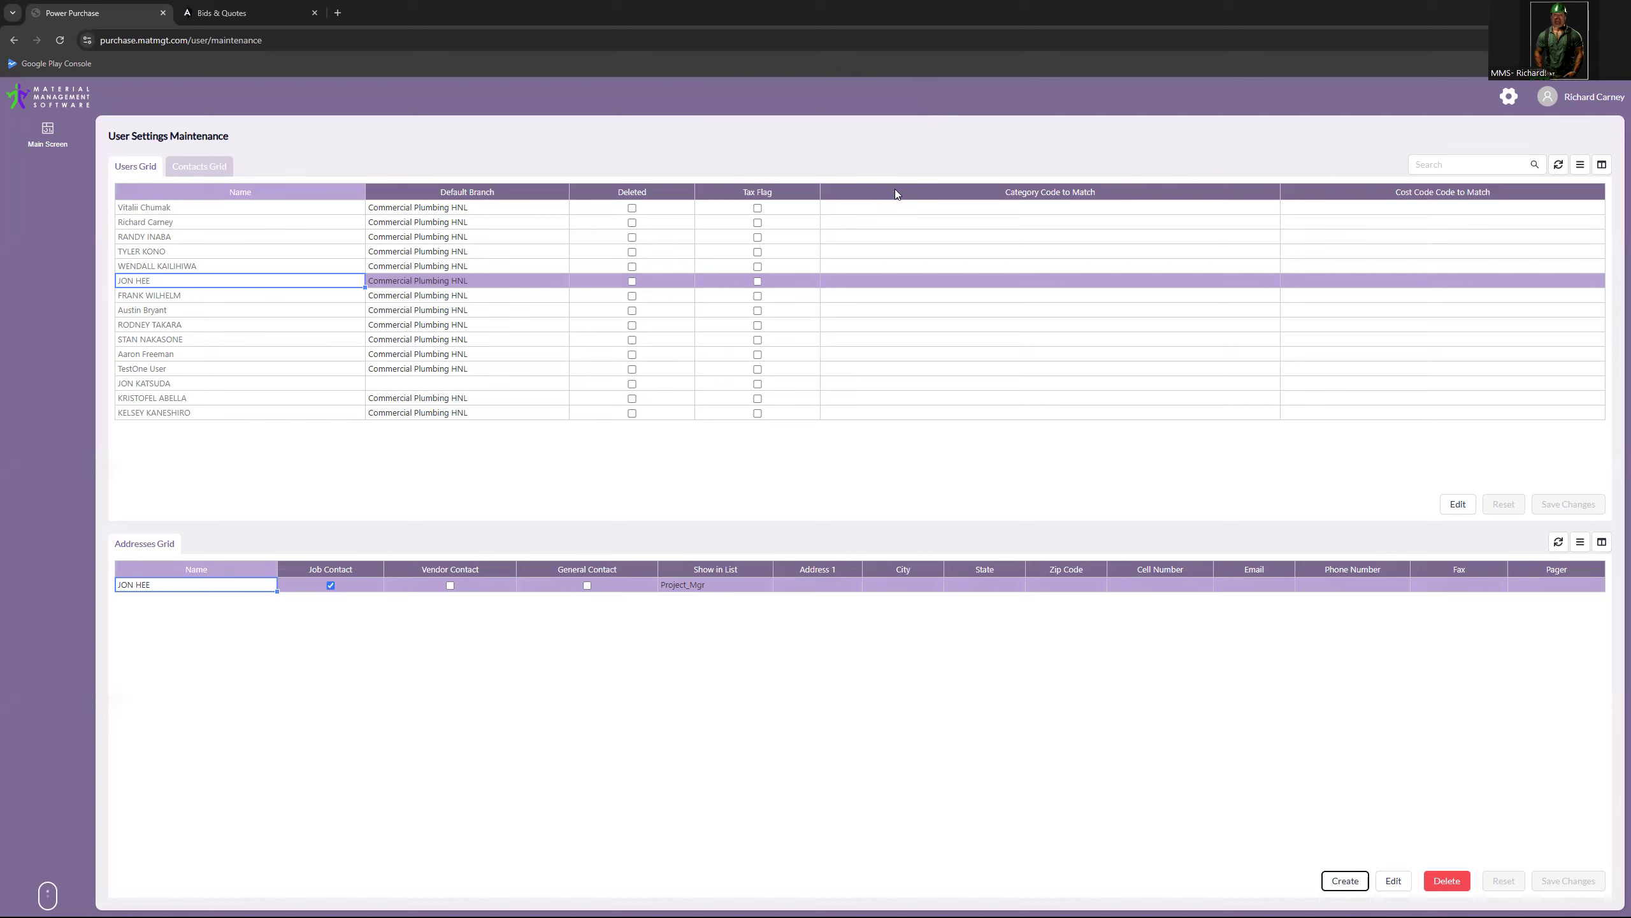
# Step: Open the Job Maintenance page
pyautogui.click(1584, 95)
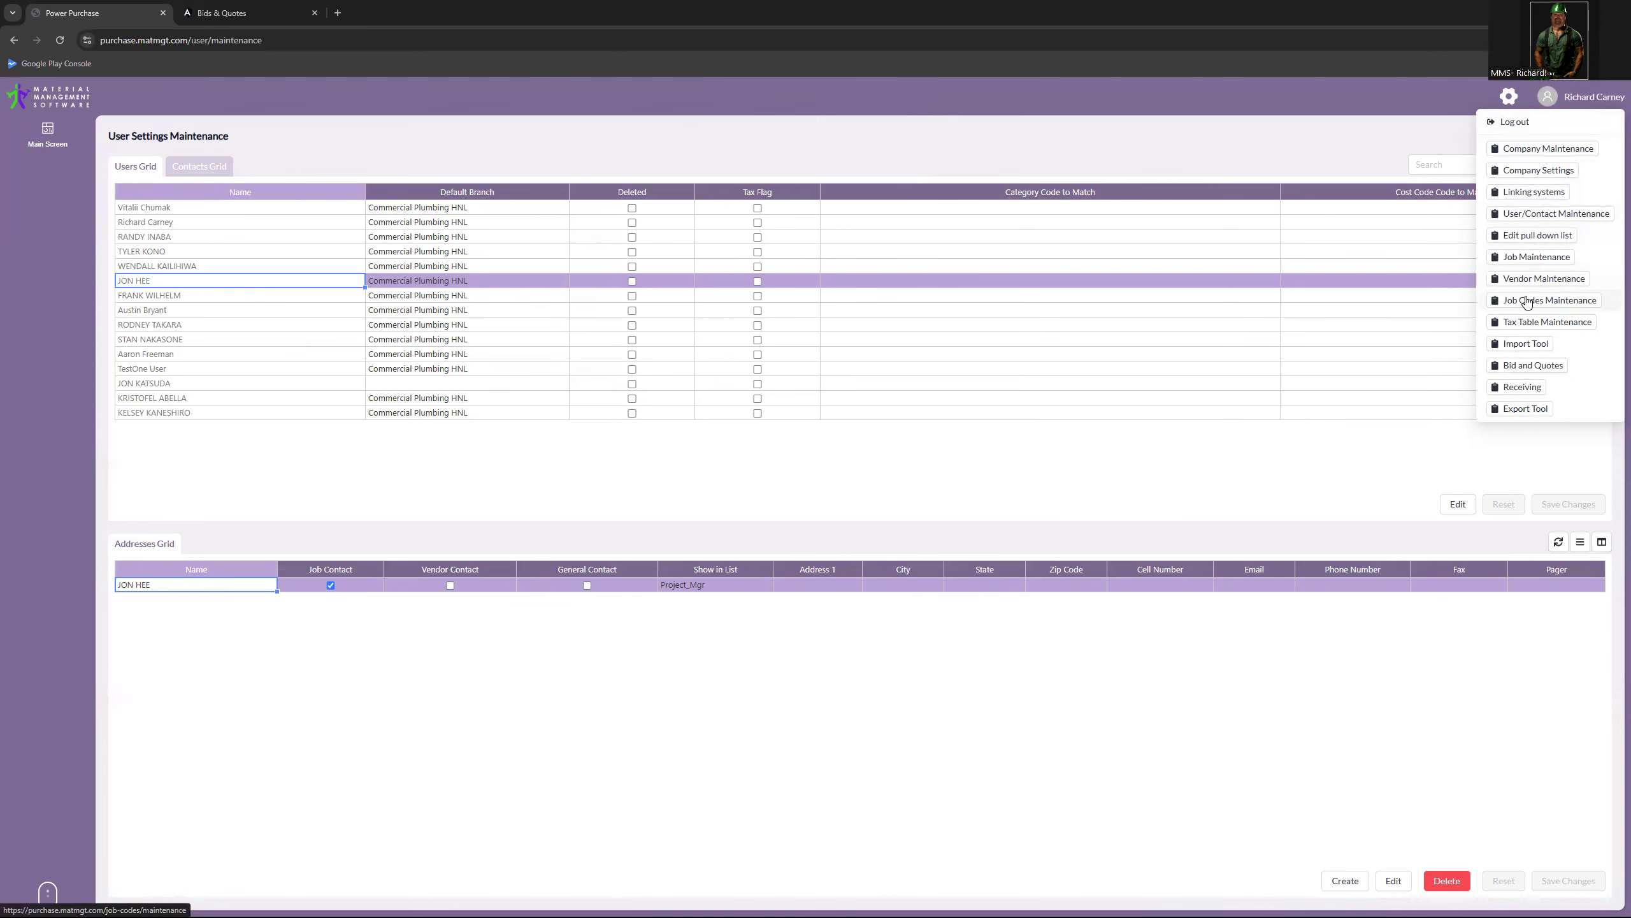
pyautogui.click(1528, 300)
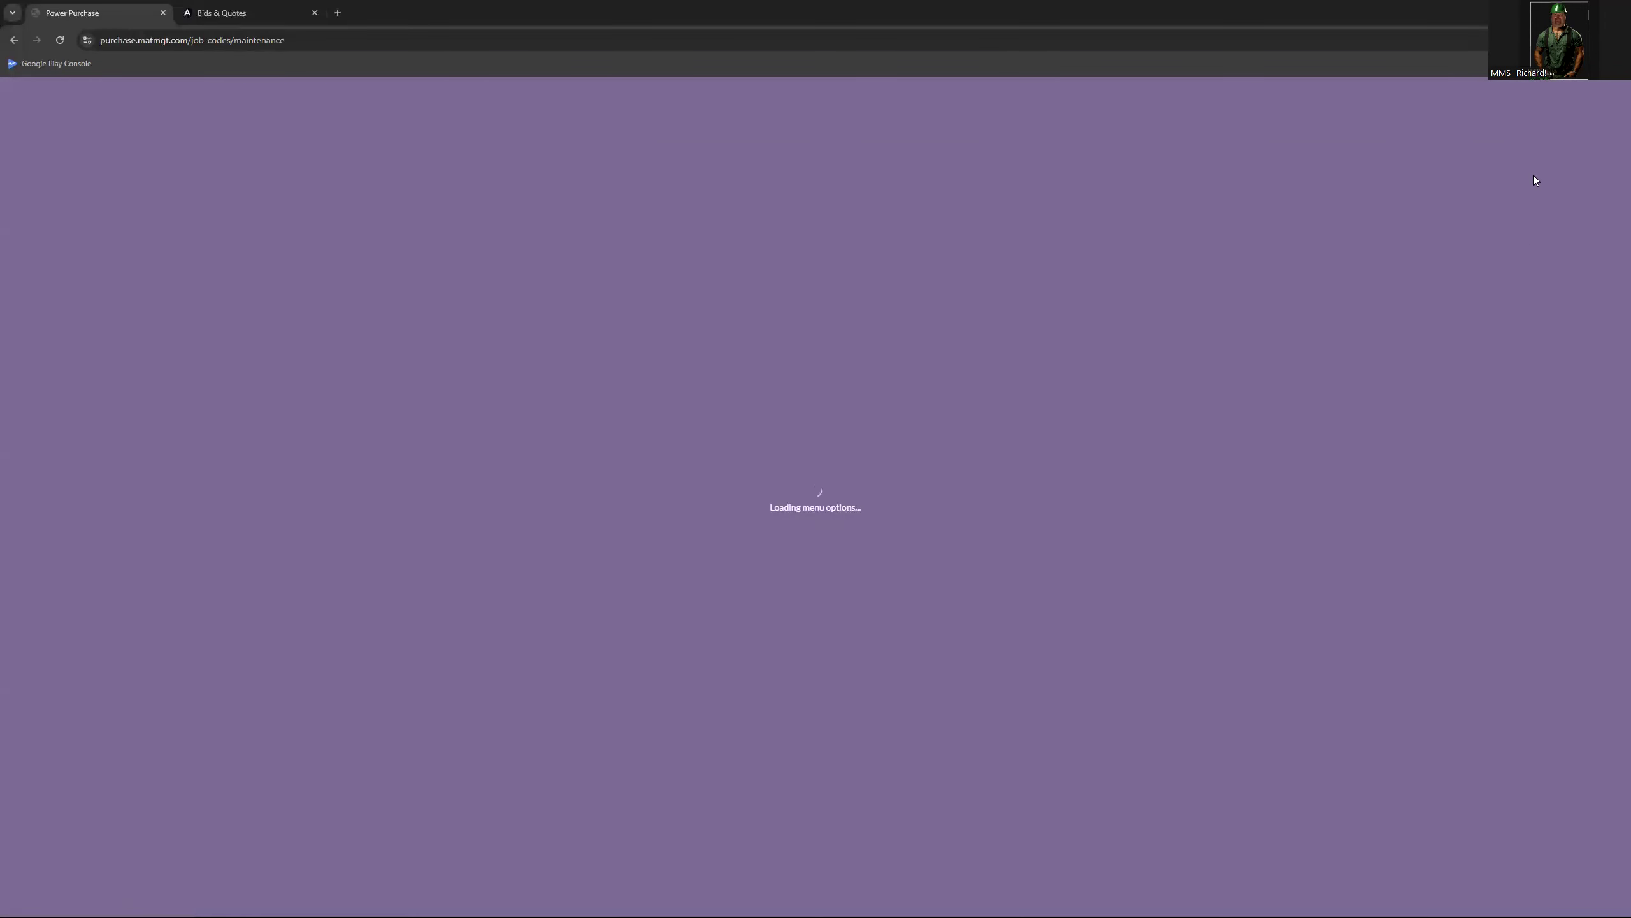
pyautogui.click(1589, 99)
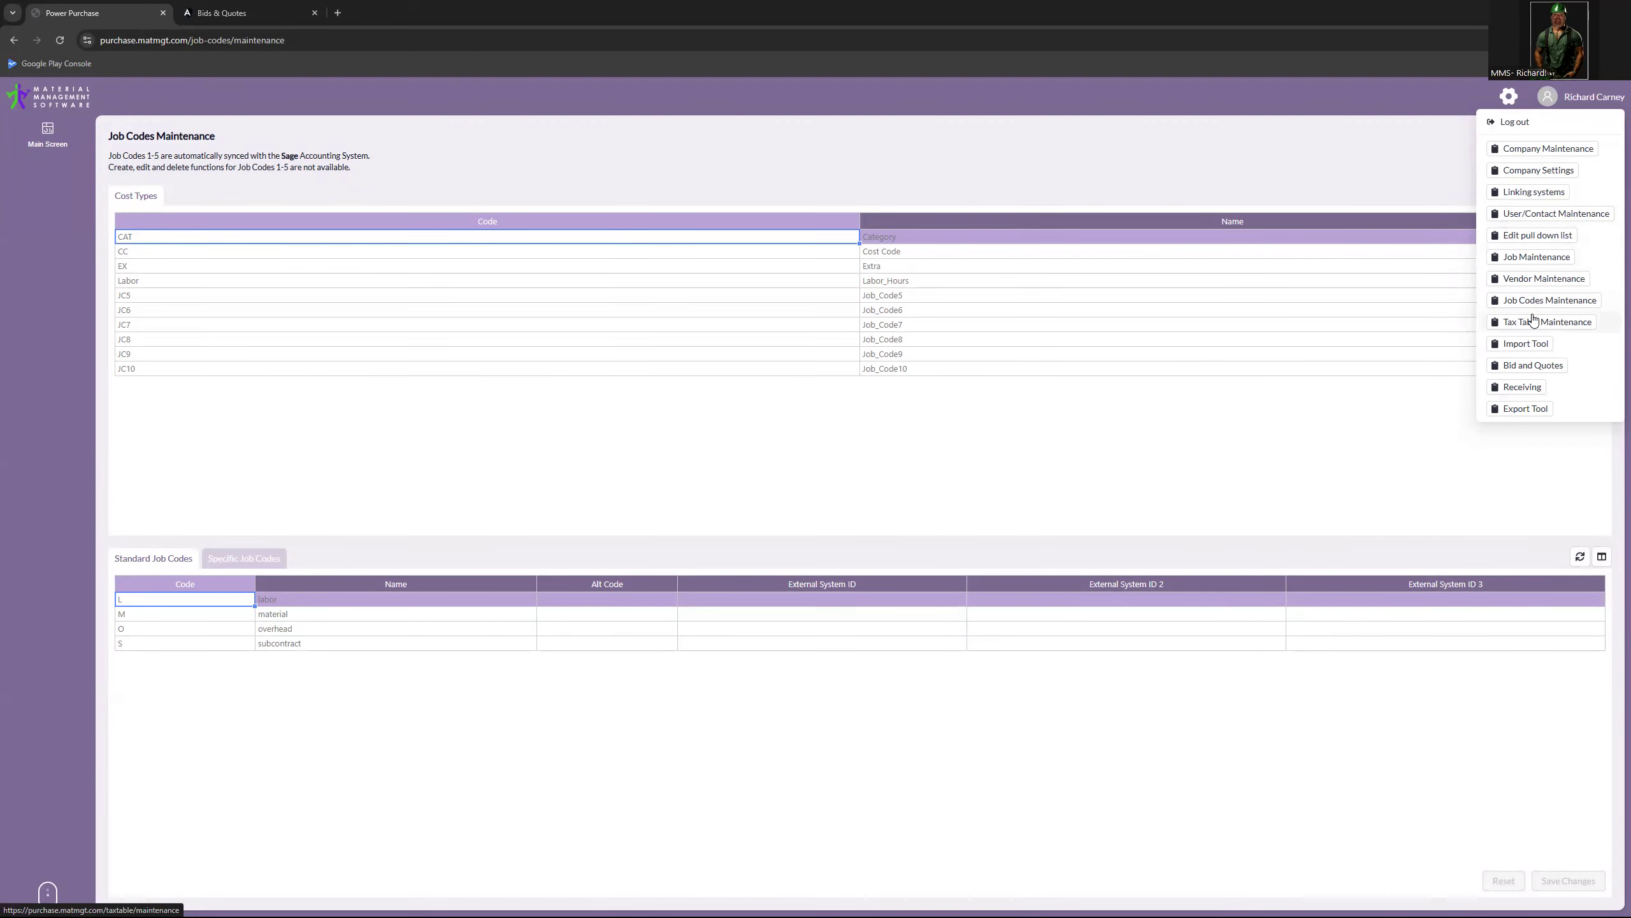
pyautogui.click(1535, 255)
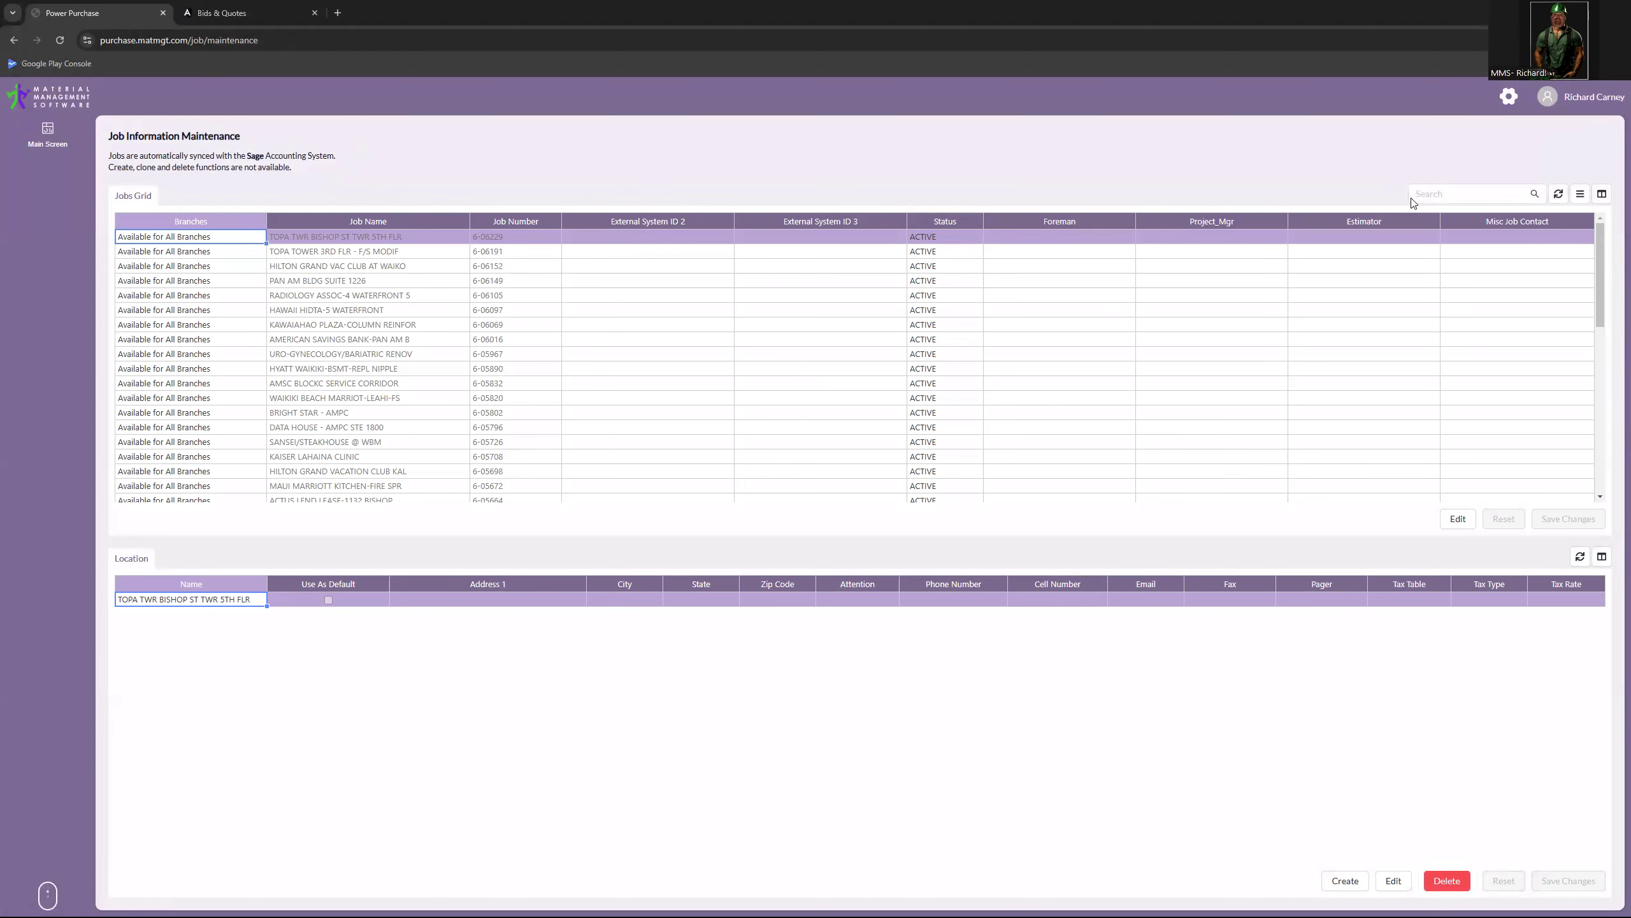
# Step: Review the address, contact info and tax fields of the first job's location, and close the form unchanged
pyautogui.click(488, 237)
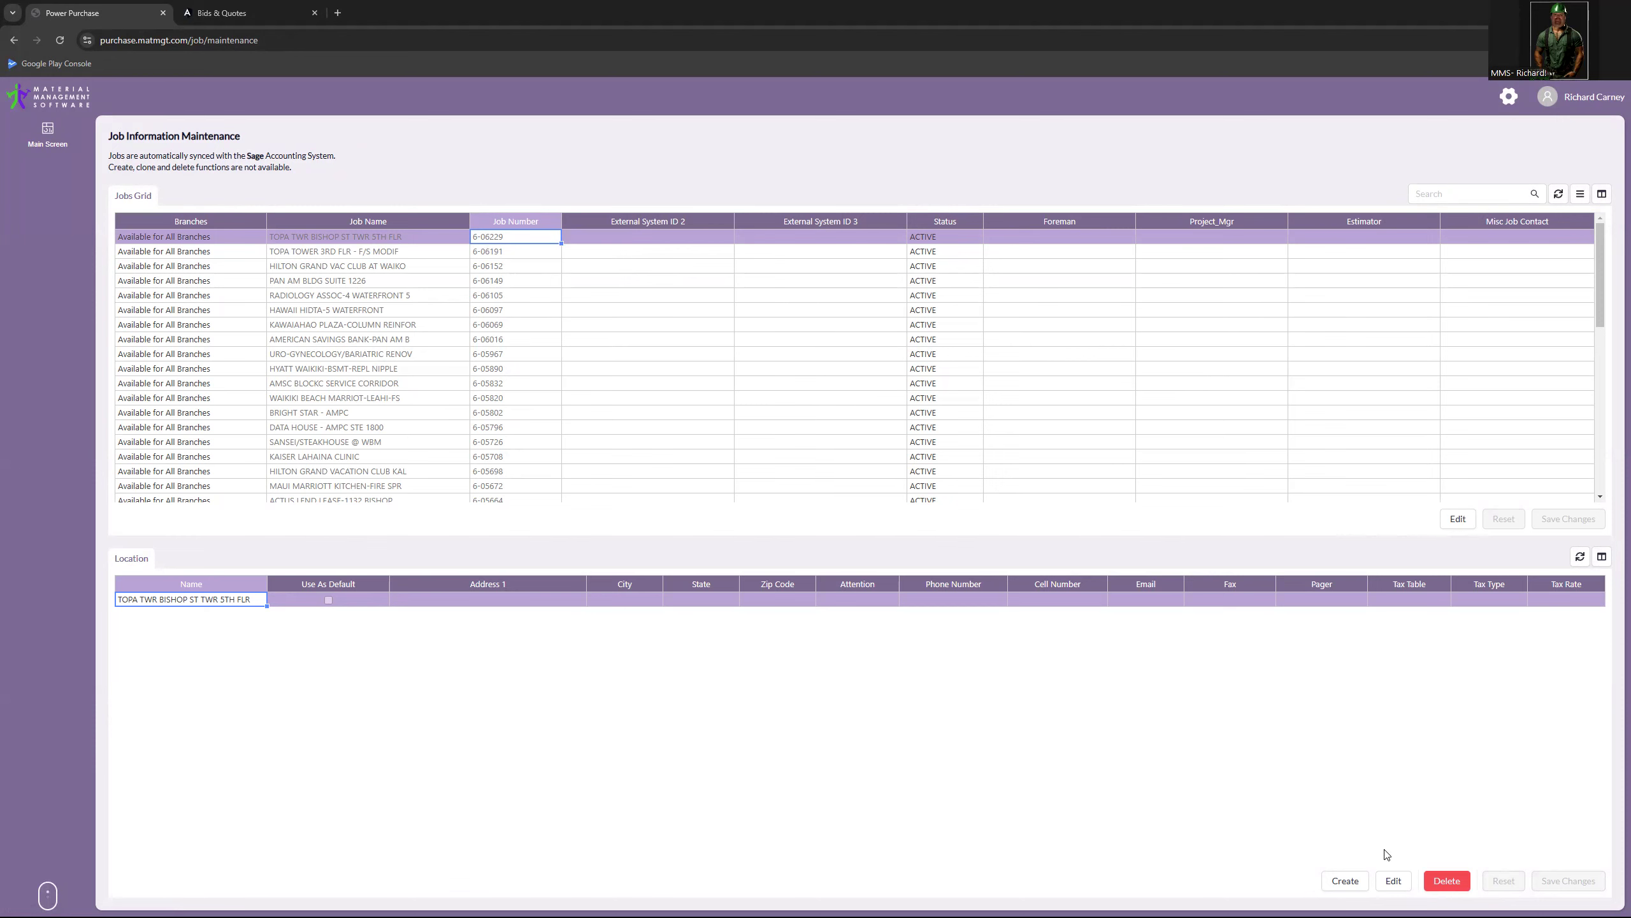
pyautogui.click(1391, 881)
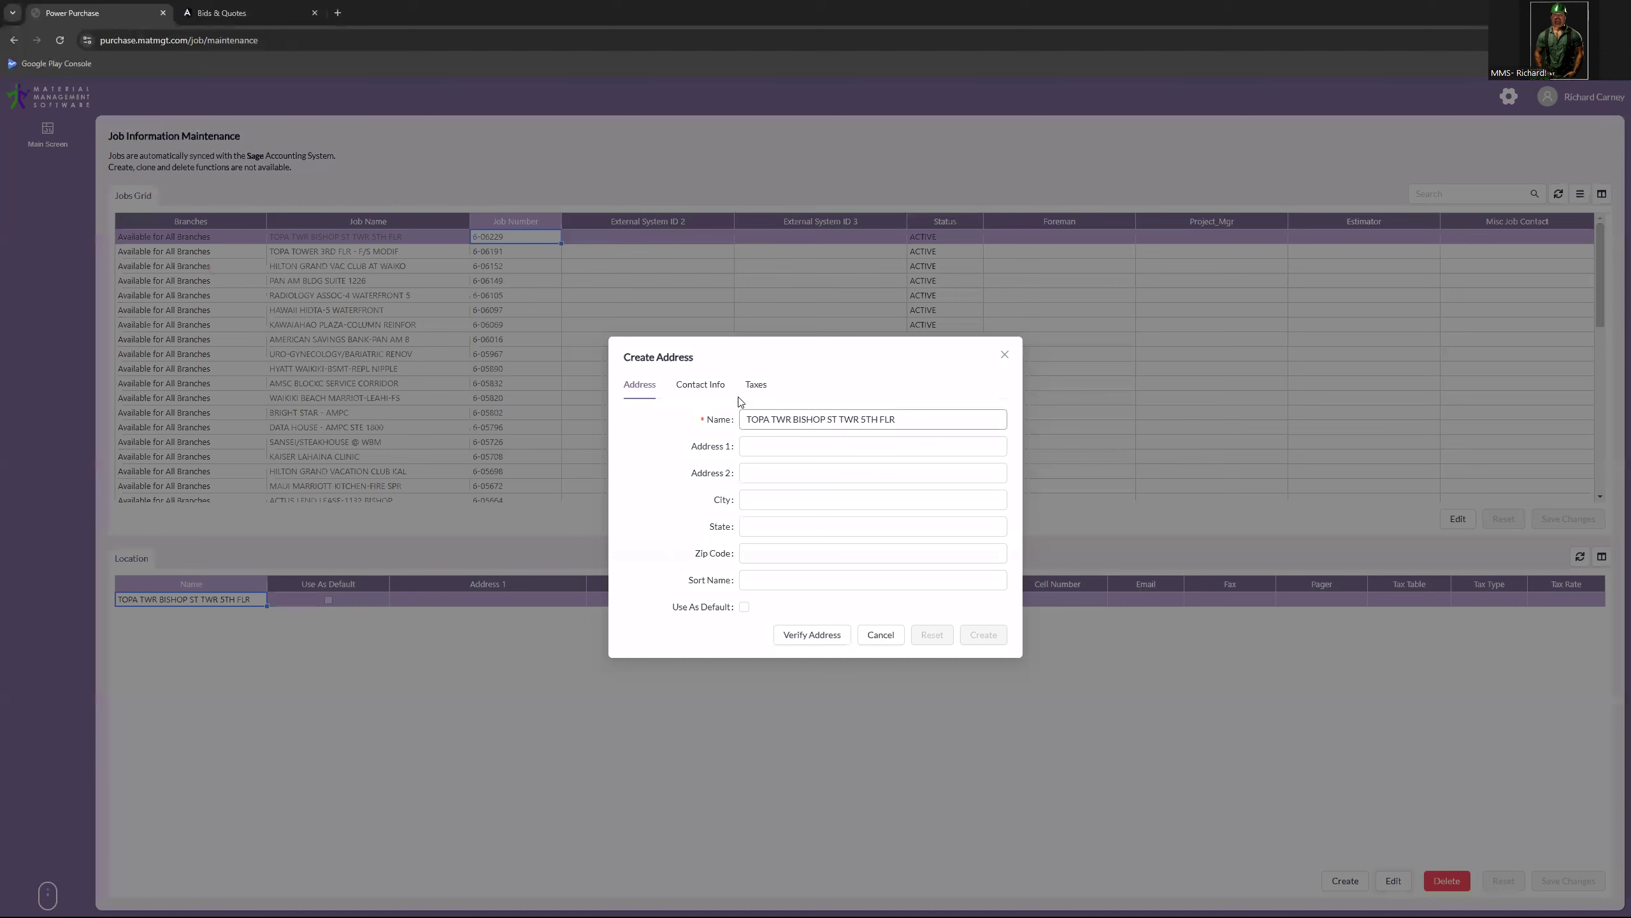
pyautogui.click(702, 387)
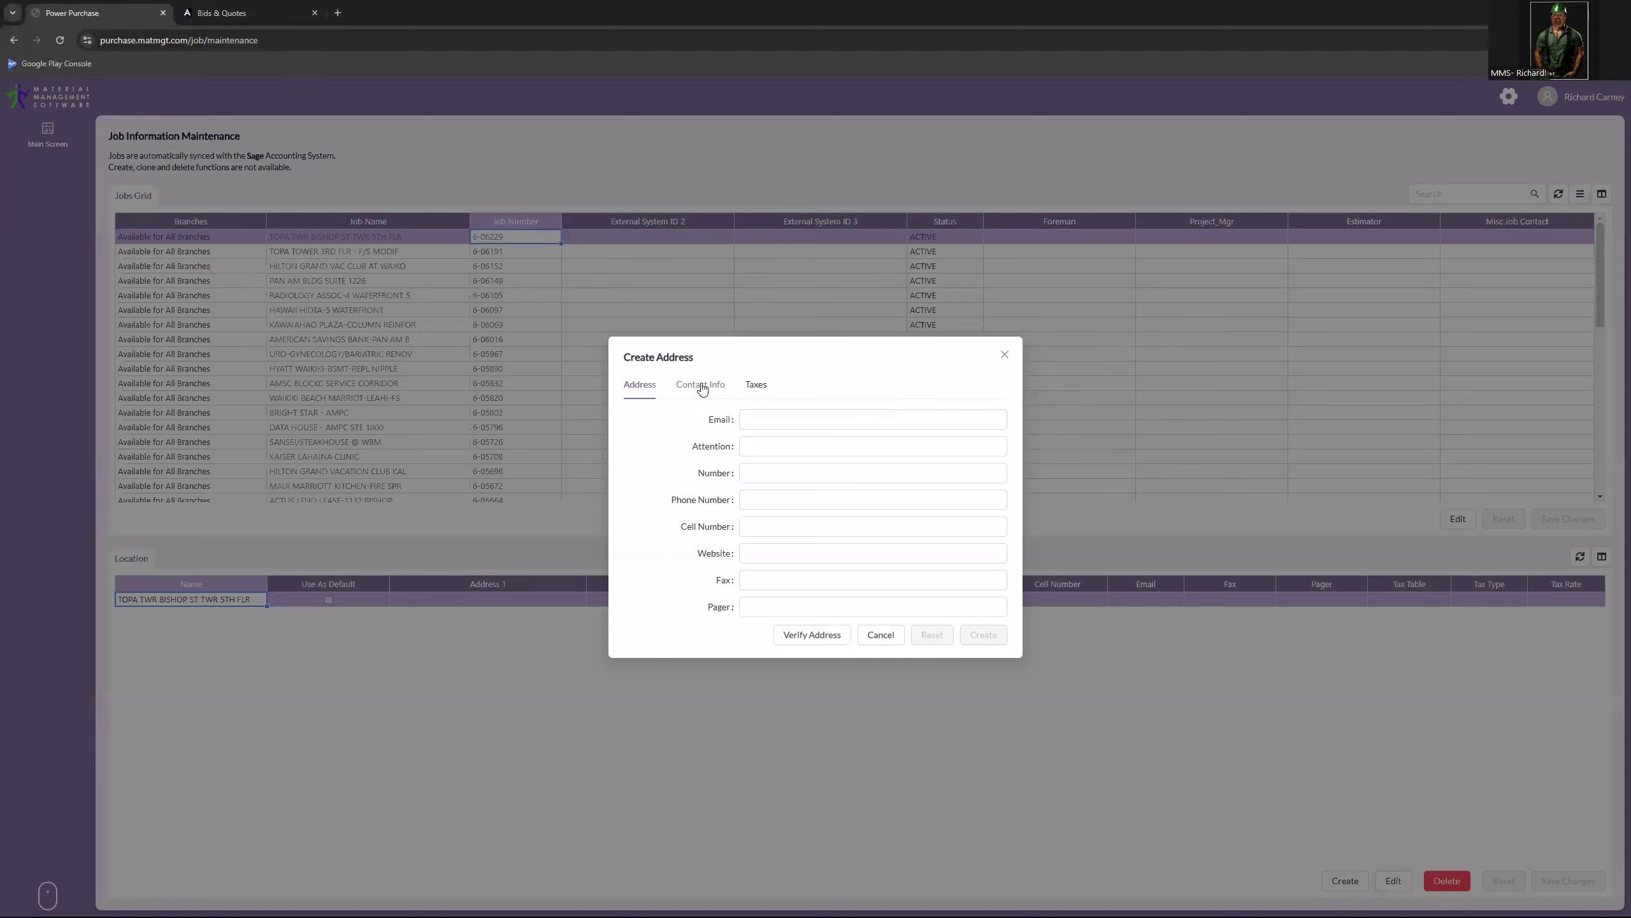
pyautogui.click(760, 384)
pyautogui.click(708, 449)
pyautogui.click(640, 385)
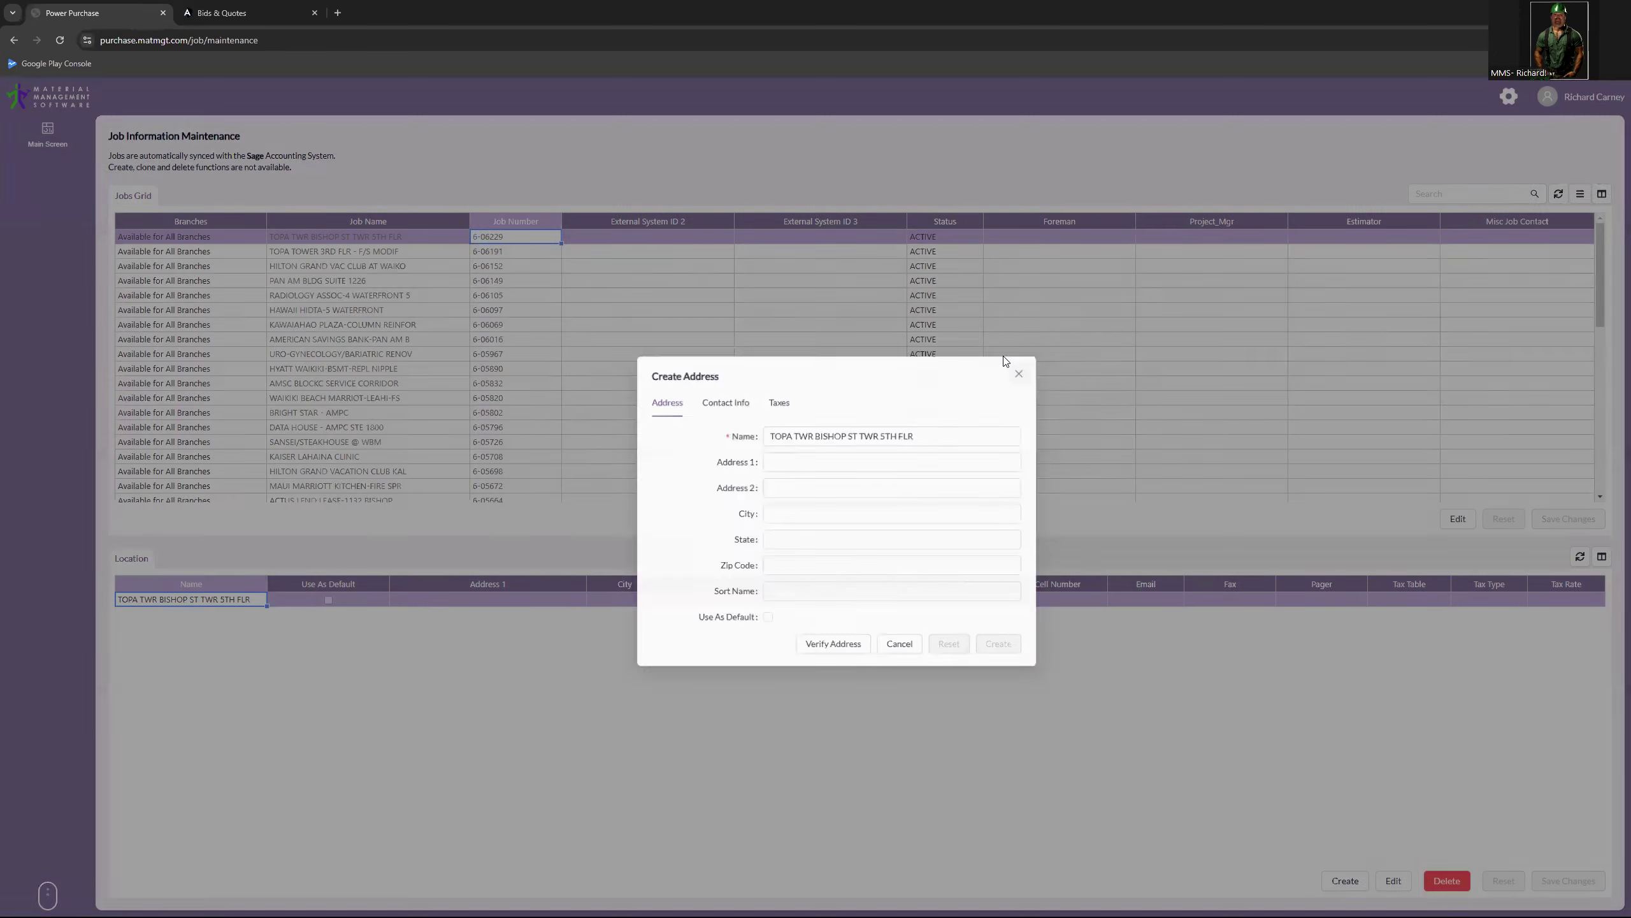
pyautogui.click(1004, 356)
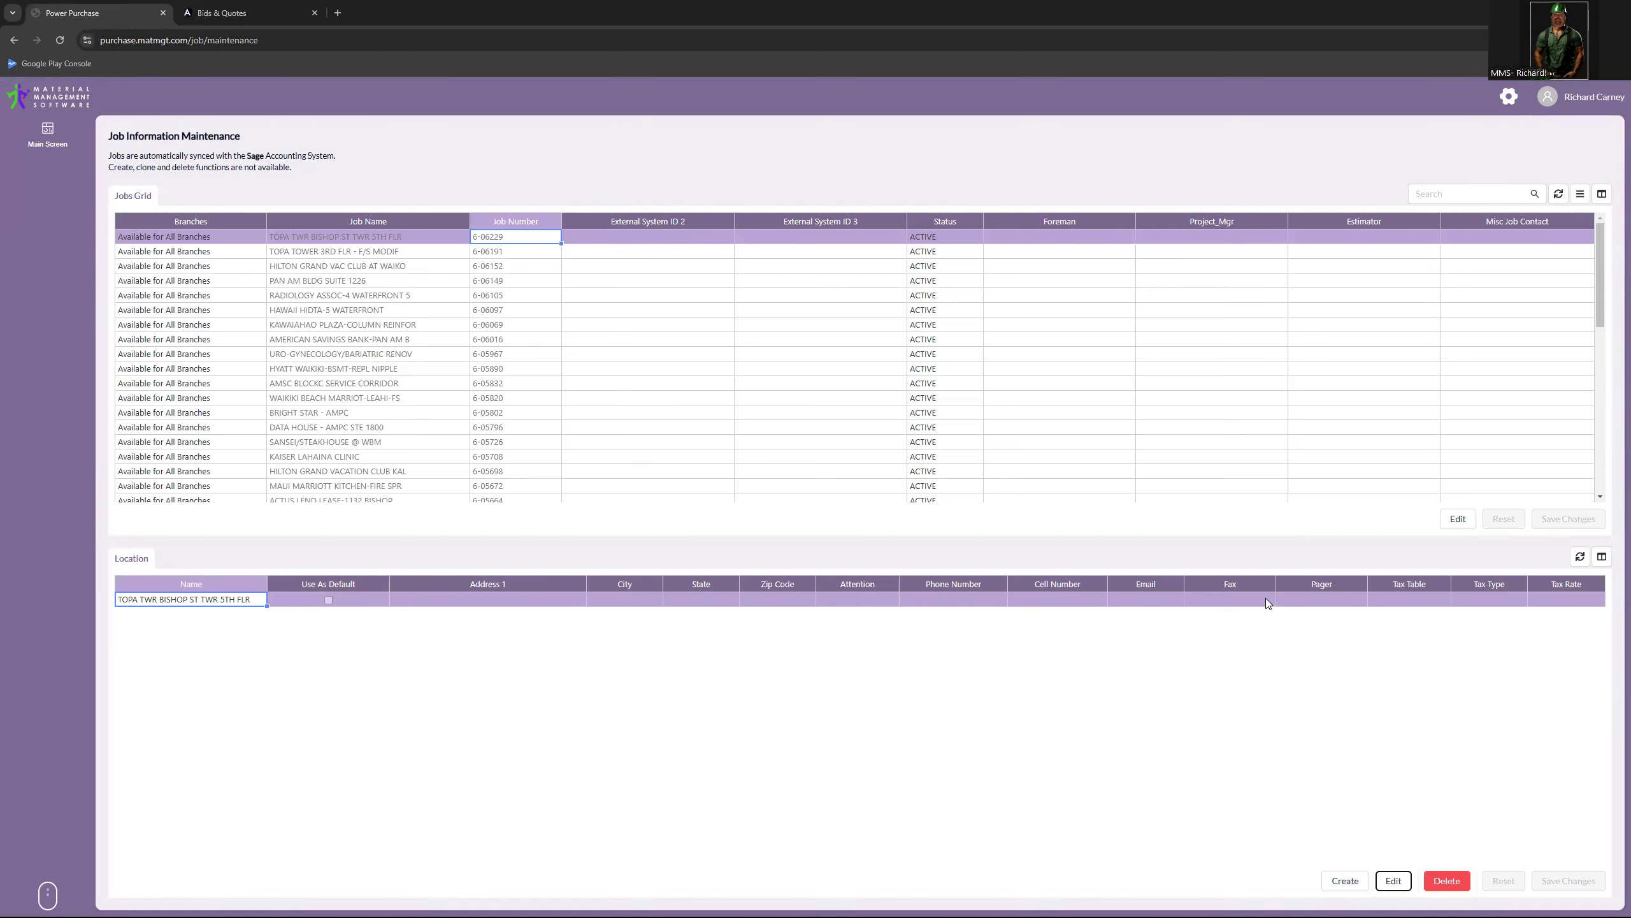
# Step: Open the first job's details for editing and check the Foreman and Project_Mgr choices among its contacts
pyautogui.click(1462, 524)
pyautogui.click(1457, 520)
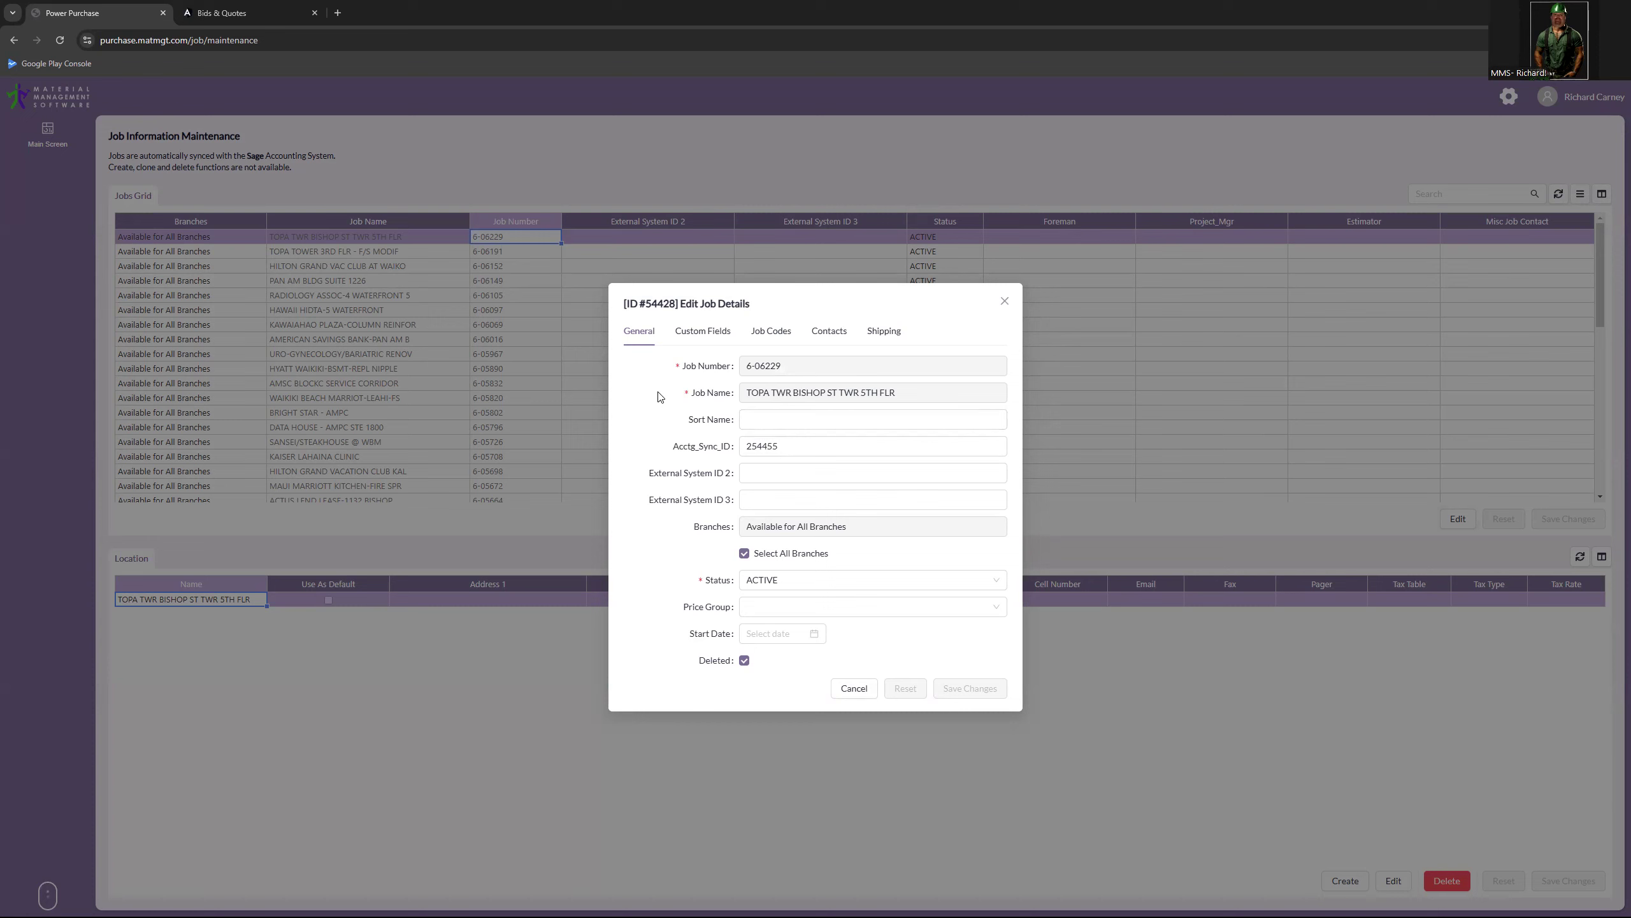
pyautogui.click(828, 331)
pyautogui.click(787, 474)
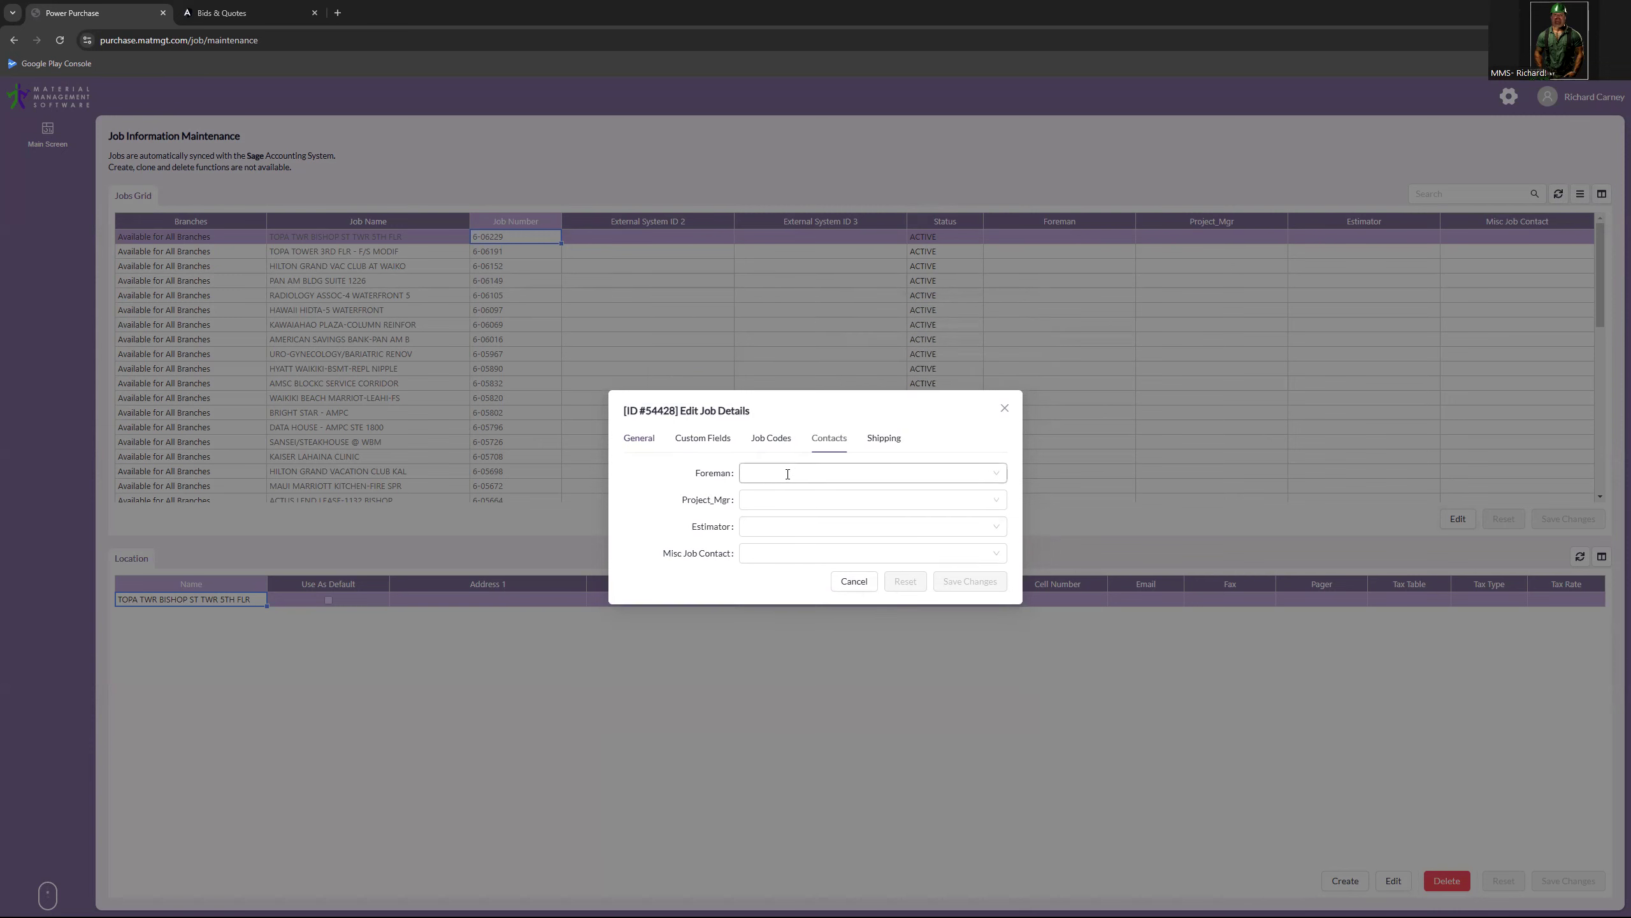
pyautogui.click(668, 473)
pyautogui.click(764, 500)
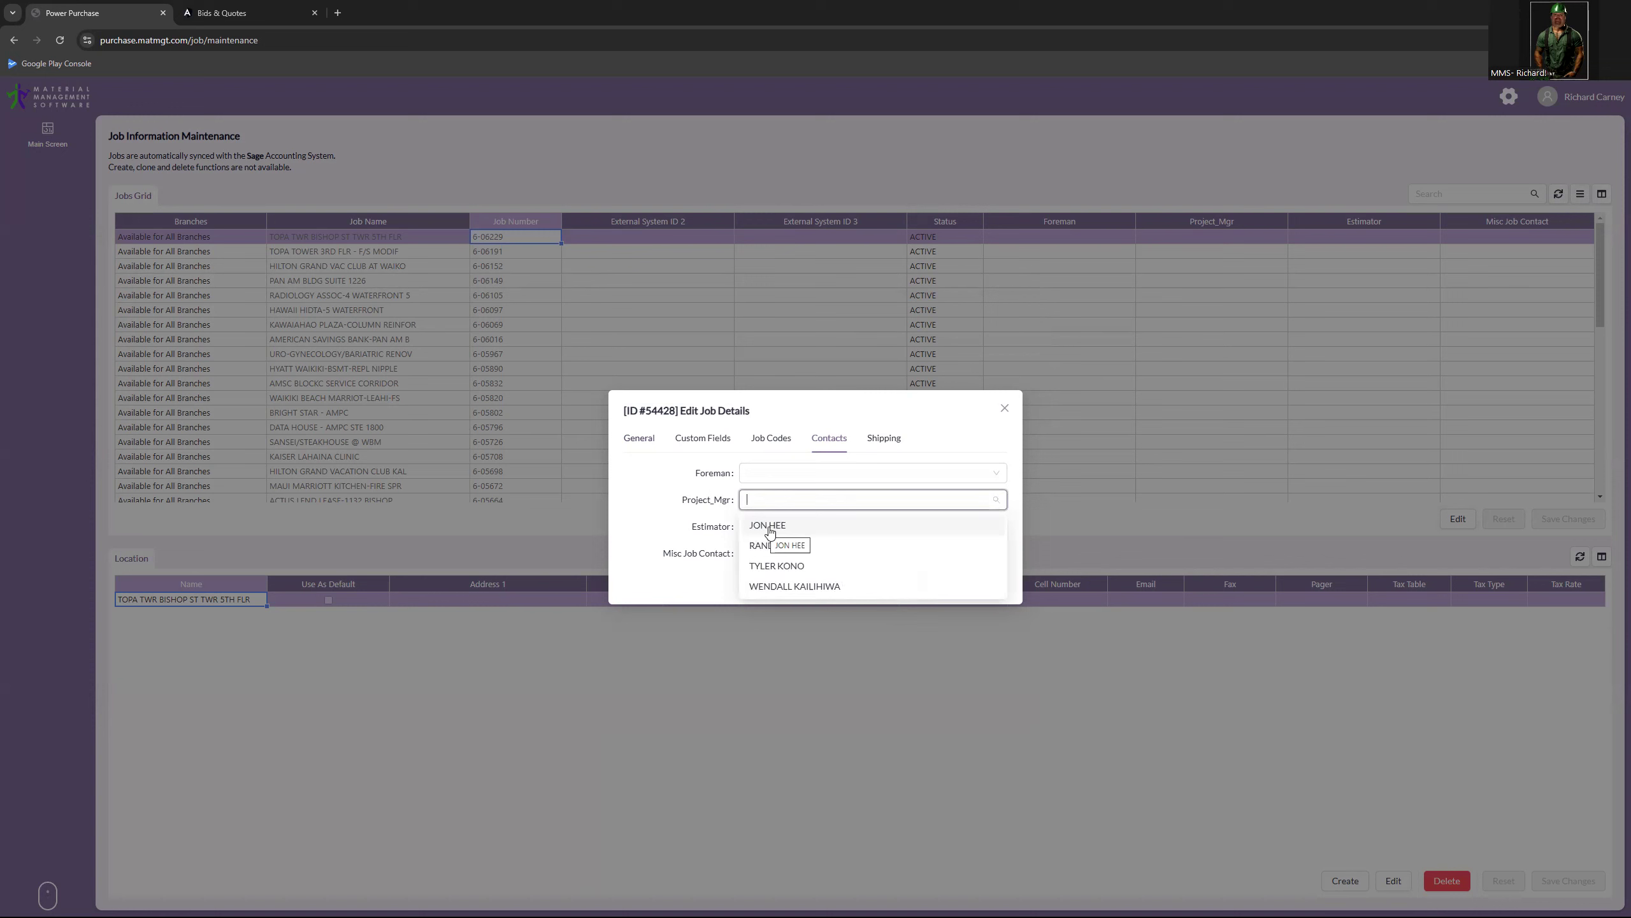
pyautogui.click(639, 504)
# Step: Try assigning the newly added job contact as the job's Project_Mgr, and clear the field
pyautogui.click(751, 500)
pyautogui.click(783, 530)
pyautogui.click(775, 500)
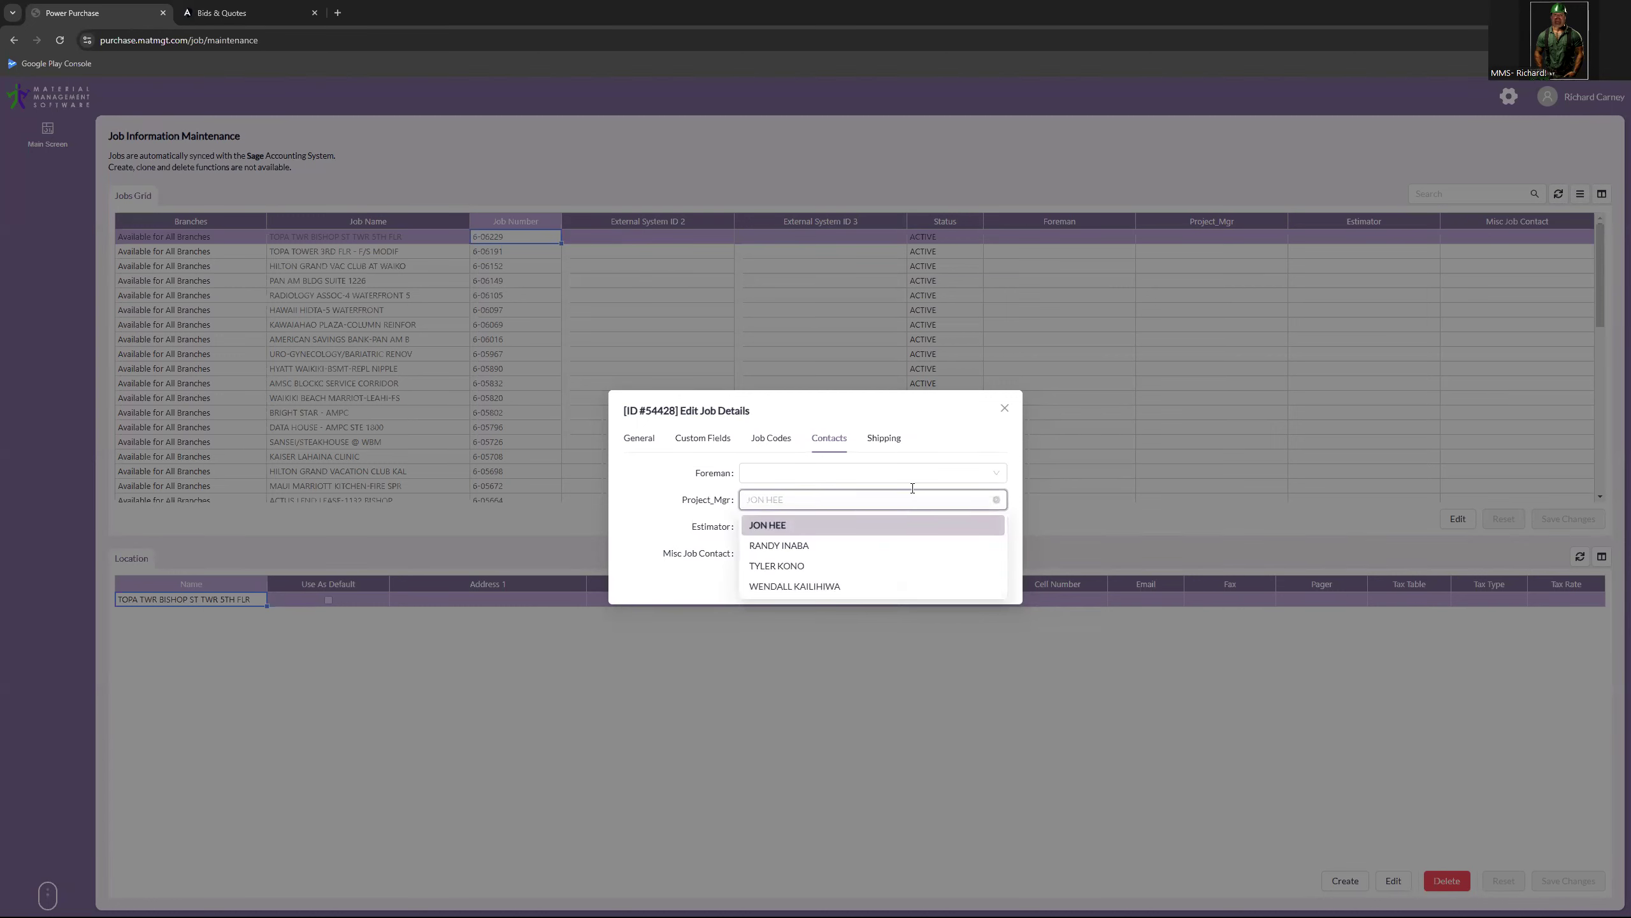
pyautogui.click(996, 500)
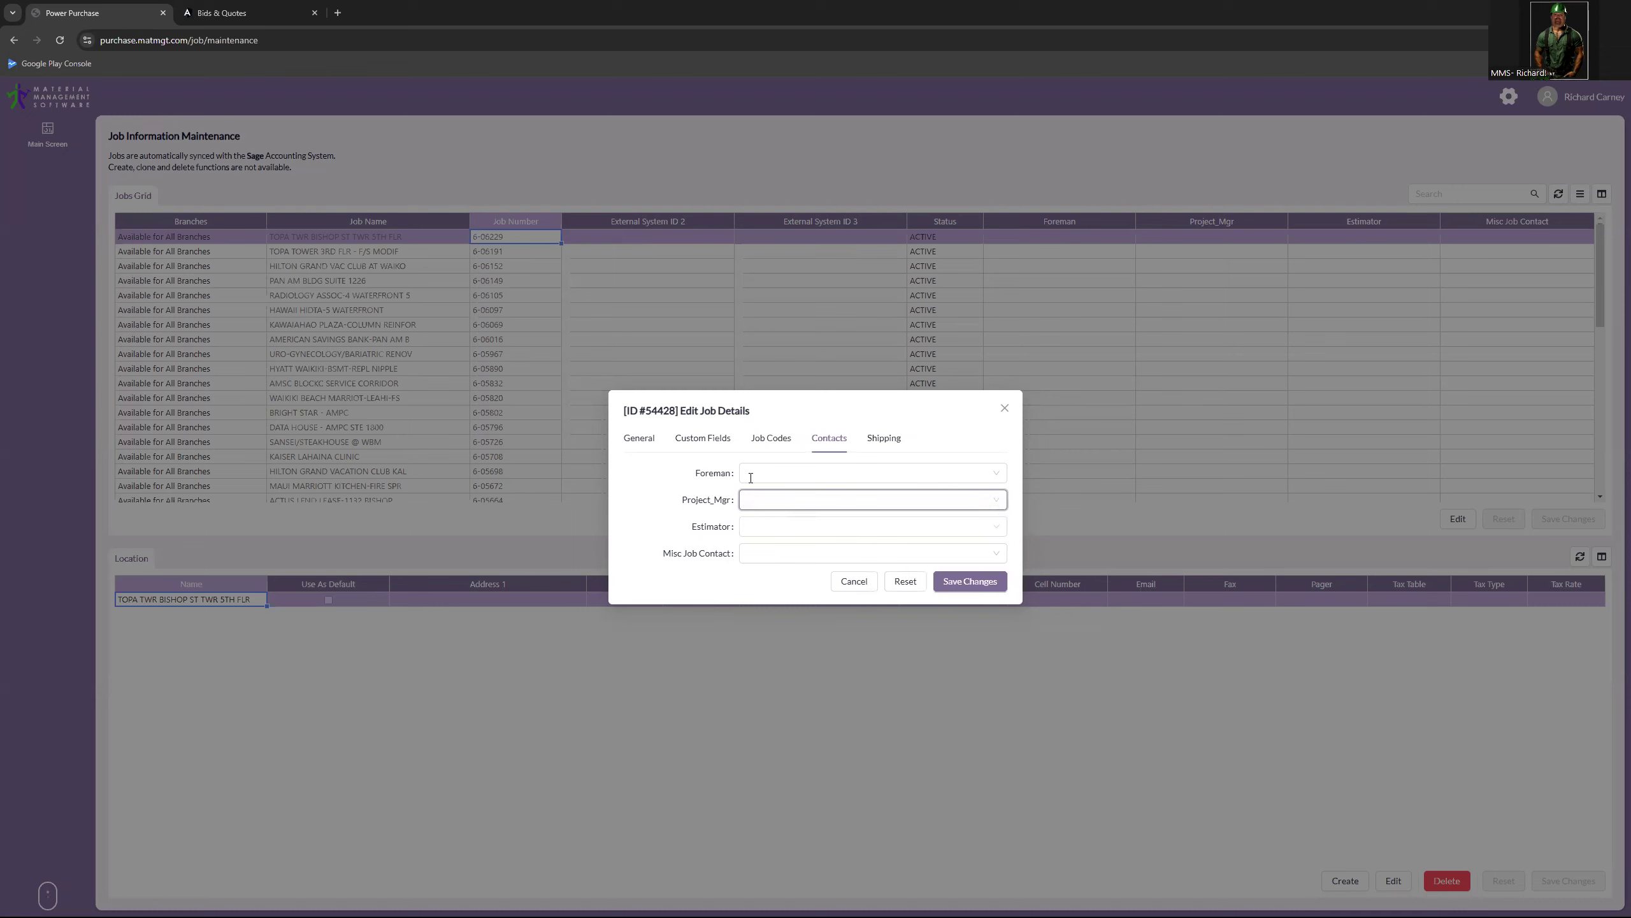
pyautogui.moveTo(696, 473); pyautogui.dragTo(736, 529)
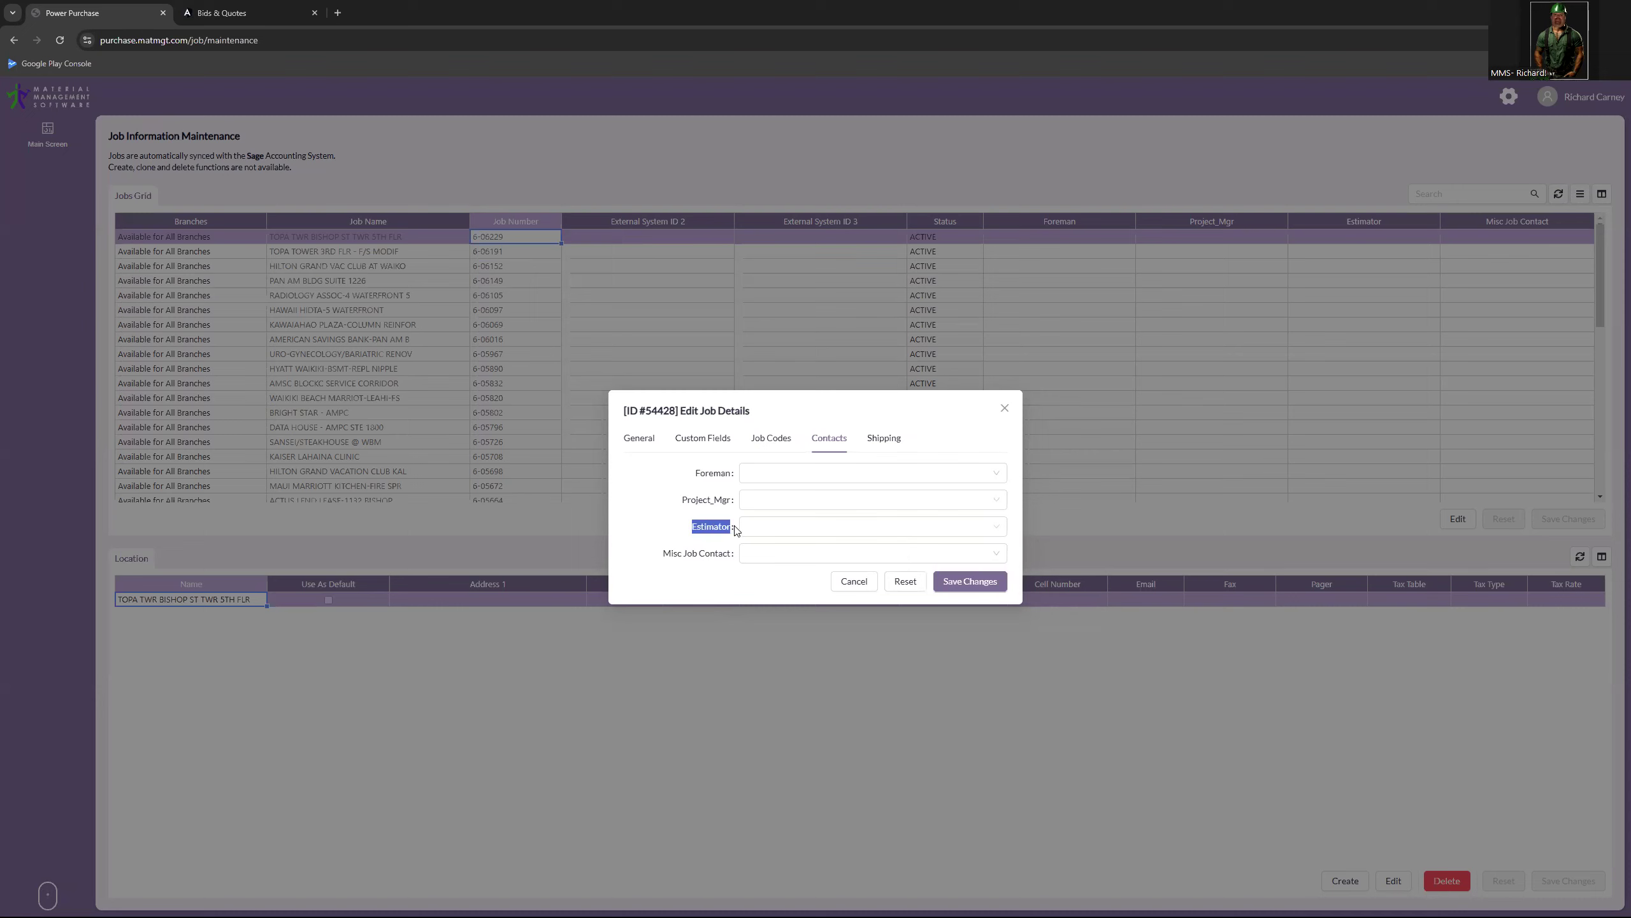
# Step: Check the Misc Job Contact choices for the first job, and close its details without saving
pyautogui.click(762, 550)
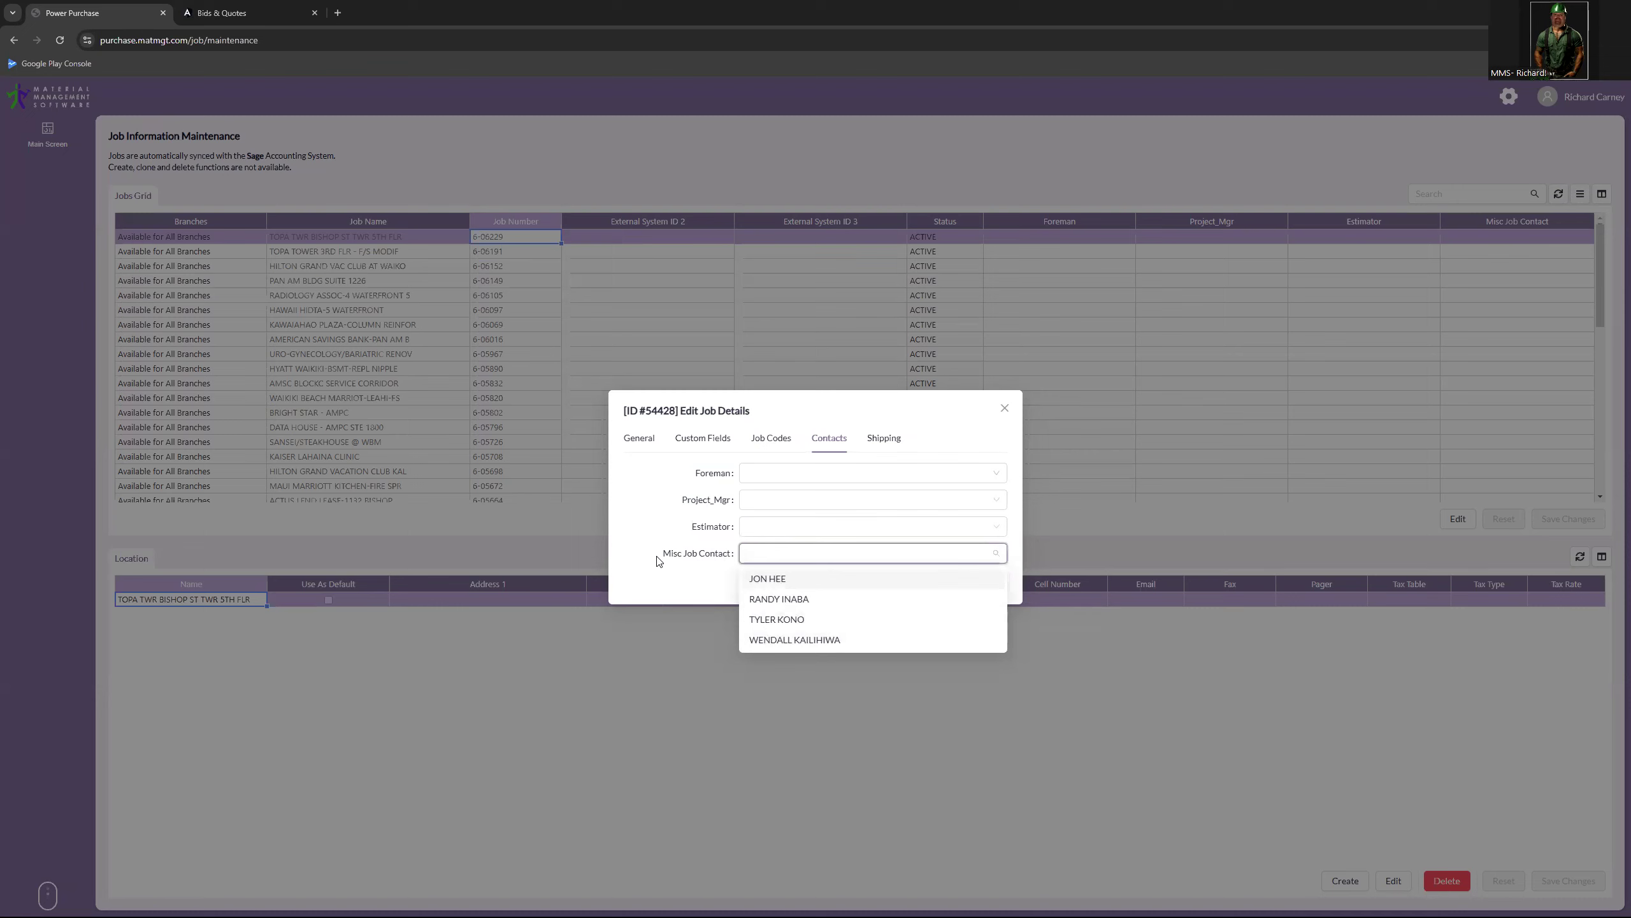
pyautogui.click(651, 520)
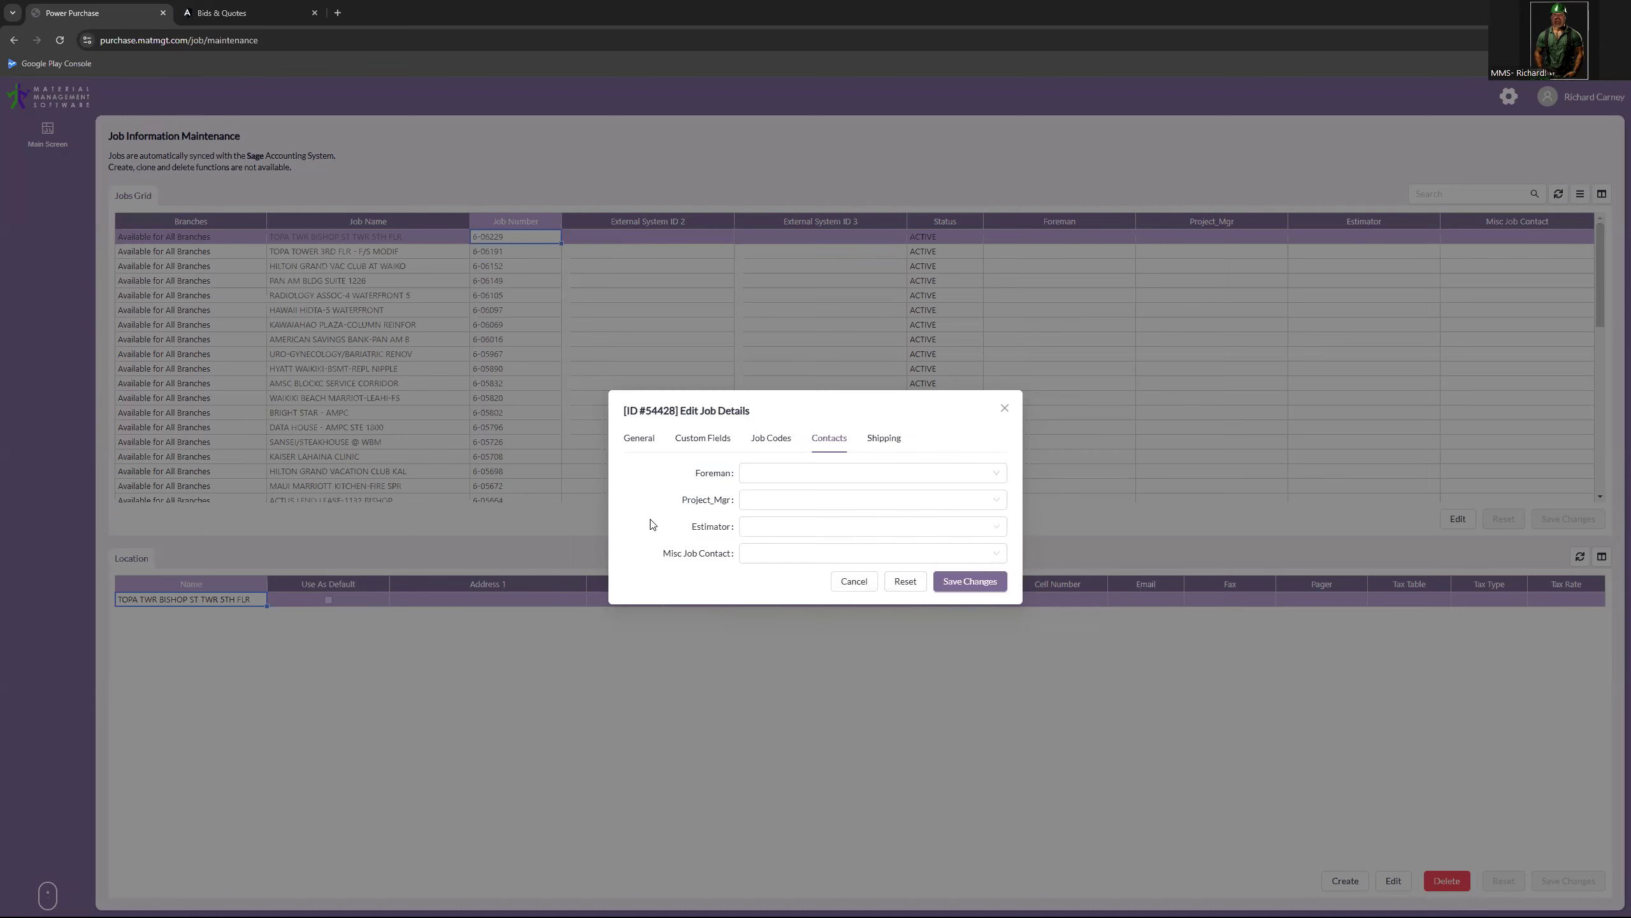
pyautogui.click(853, 583)
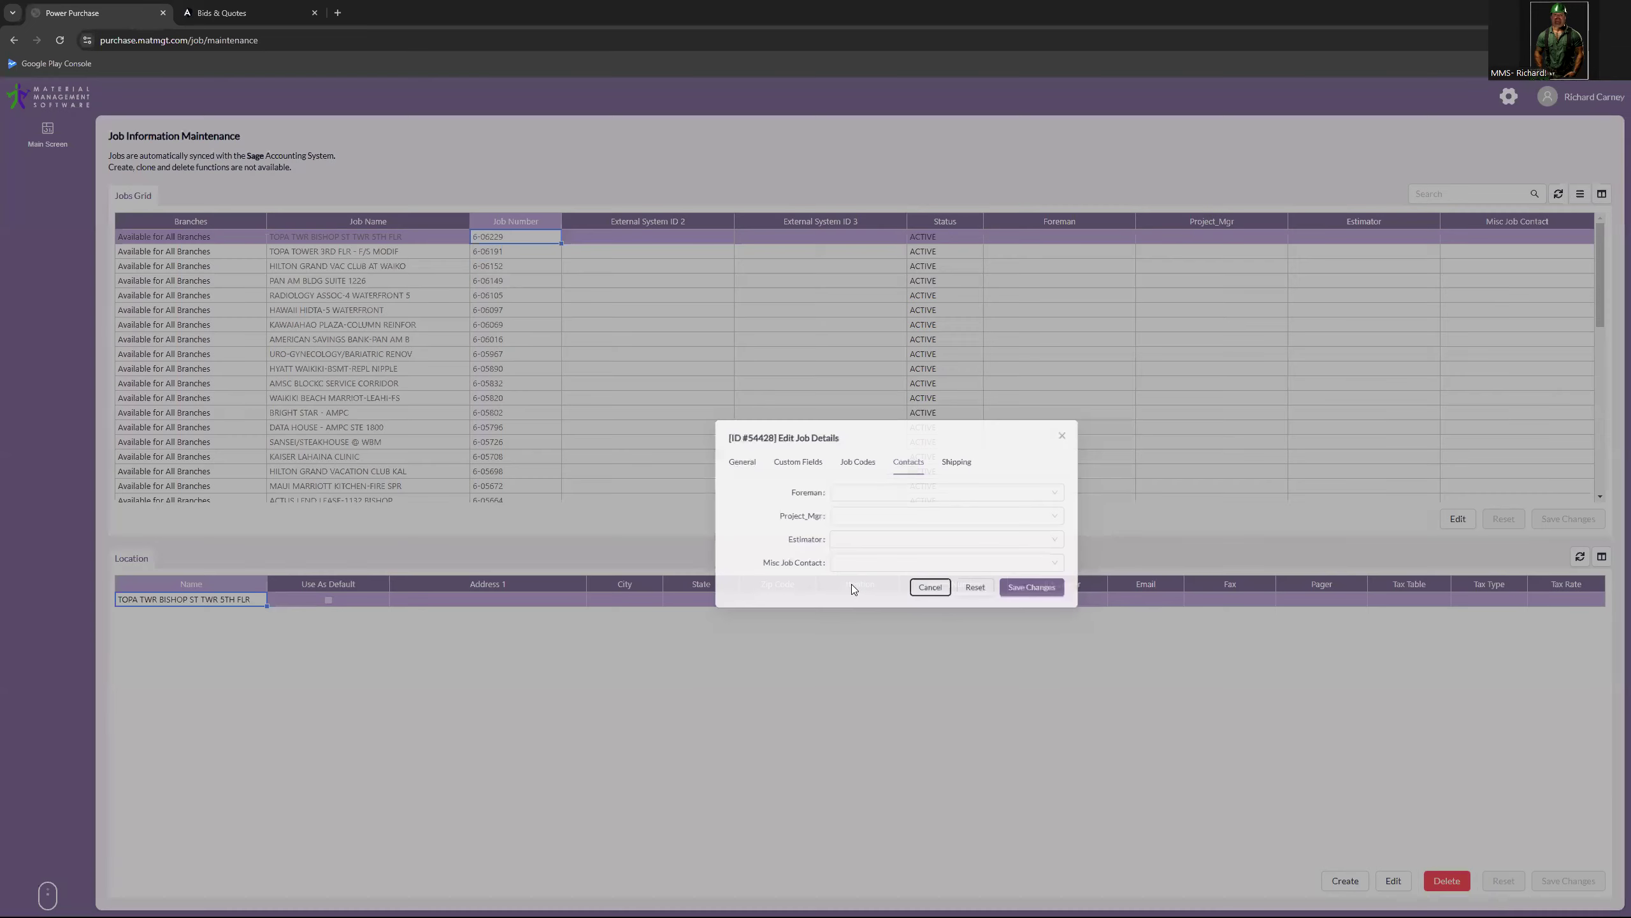
# Step: Open the seventh user's address record for editing in User/Contact Maintenance and look over its contact info fields
pyautogui.click(1549, 96)
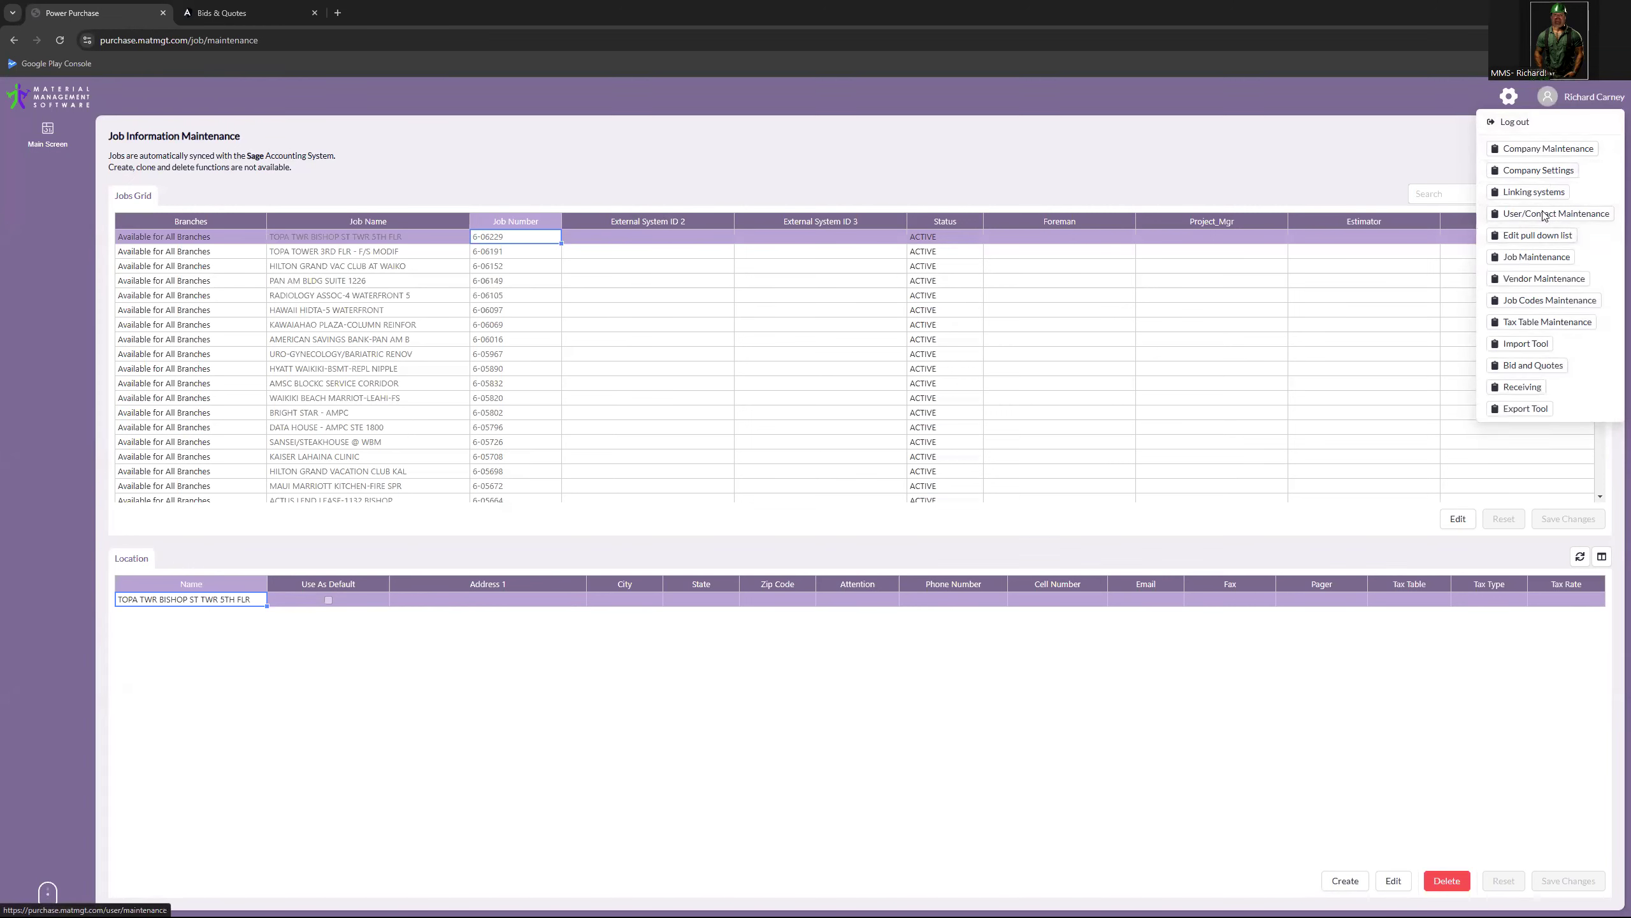
pyautogui.click(1545, 216)
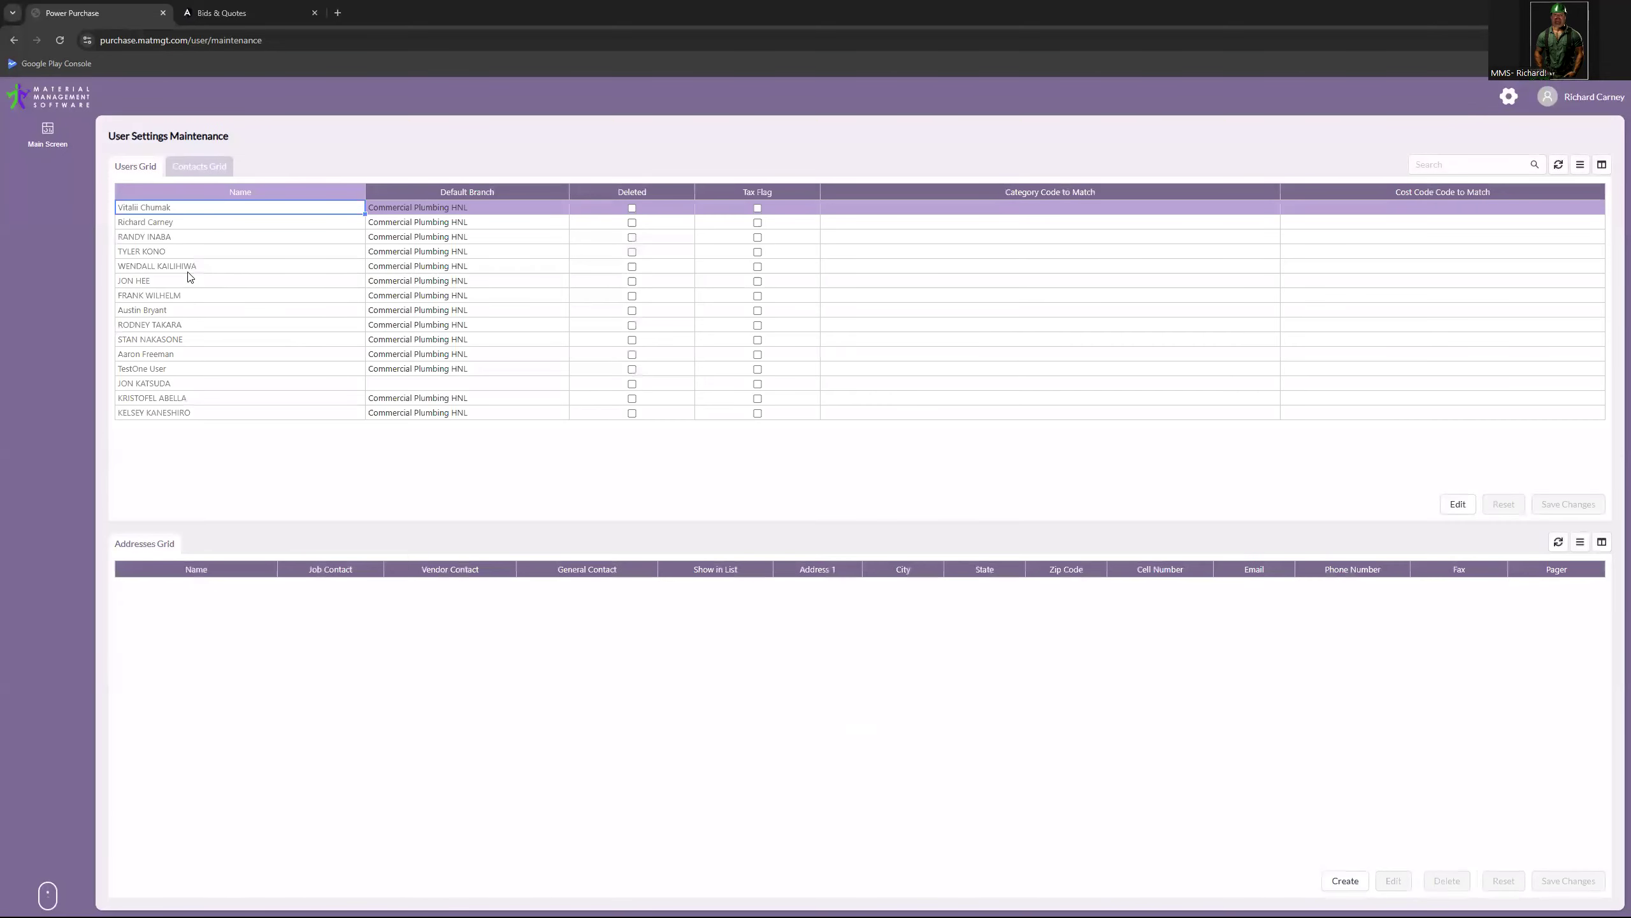
pyautogui.click(178, 299)
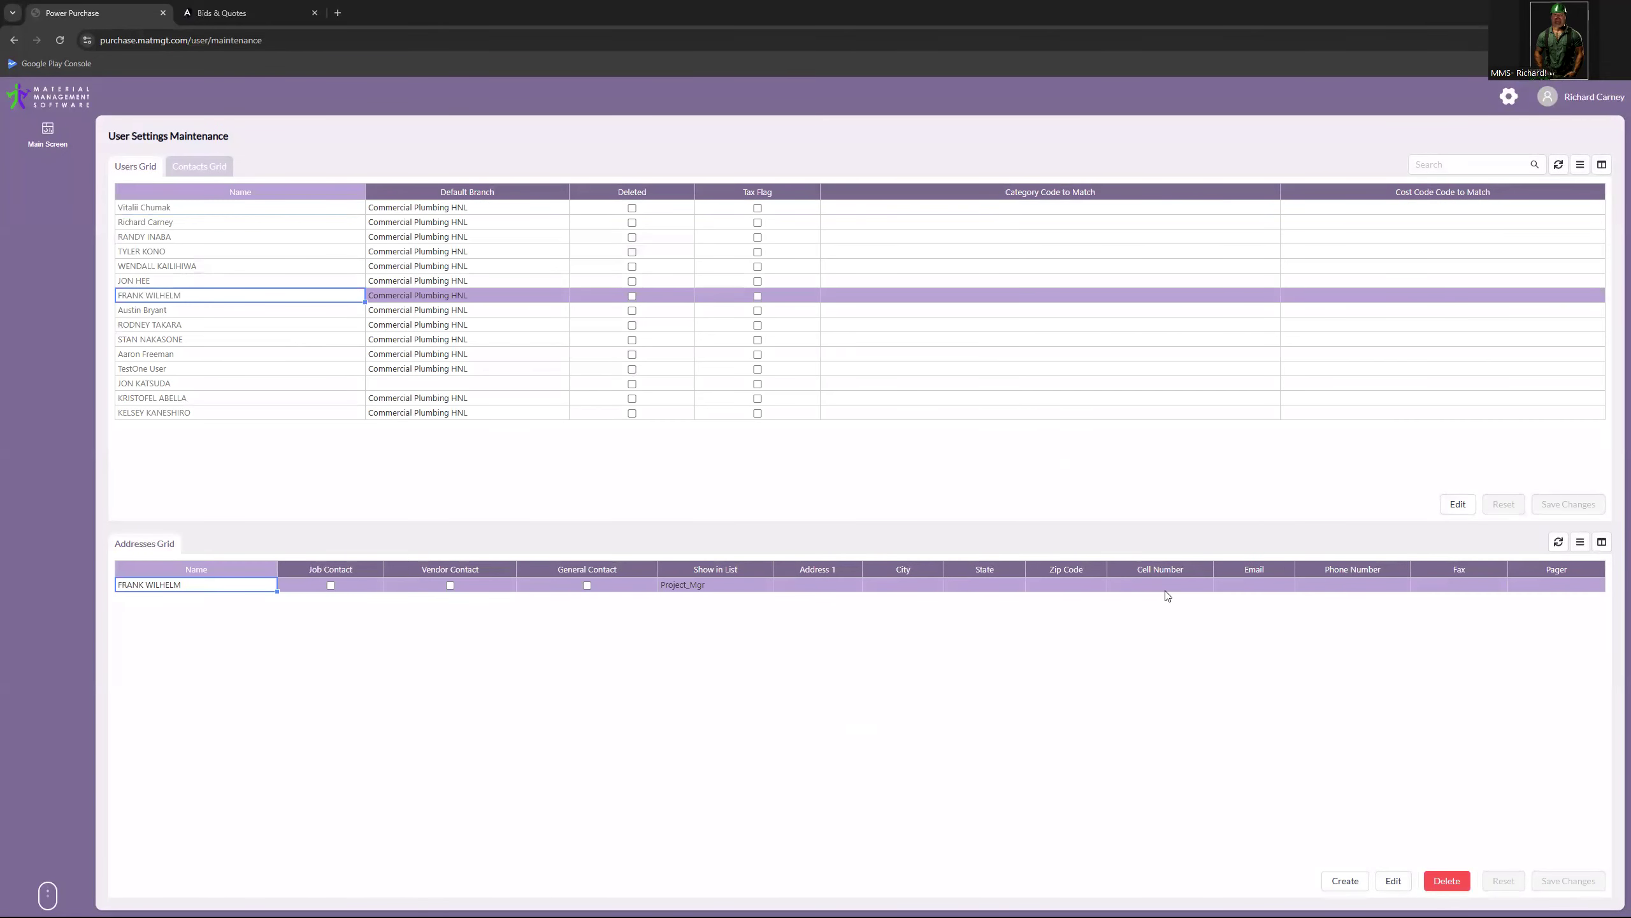
pyautogui.click(1392, 880)
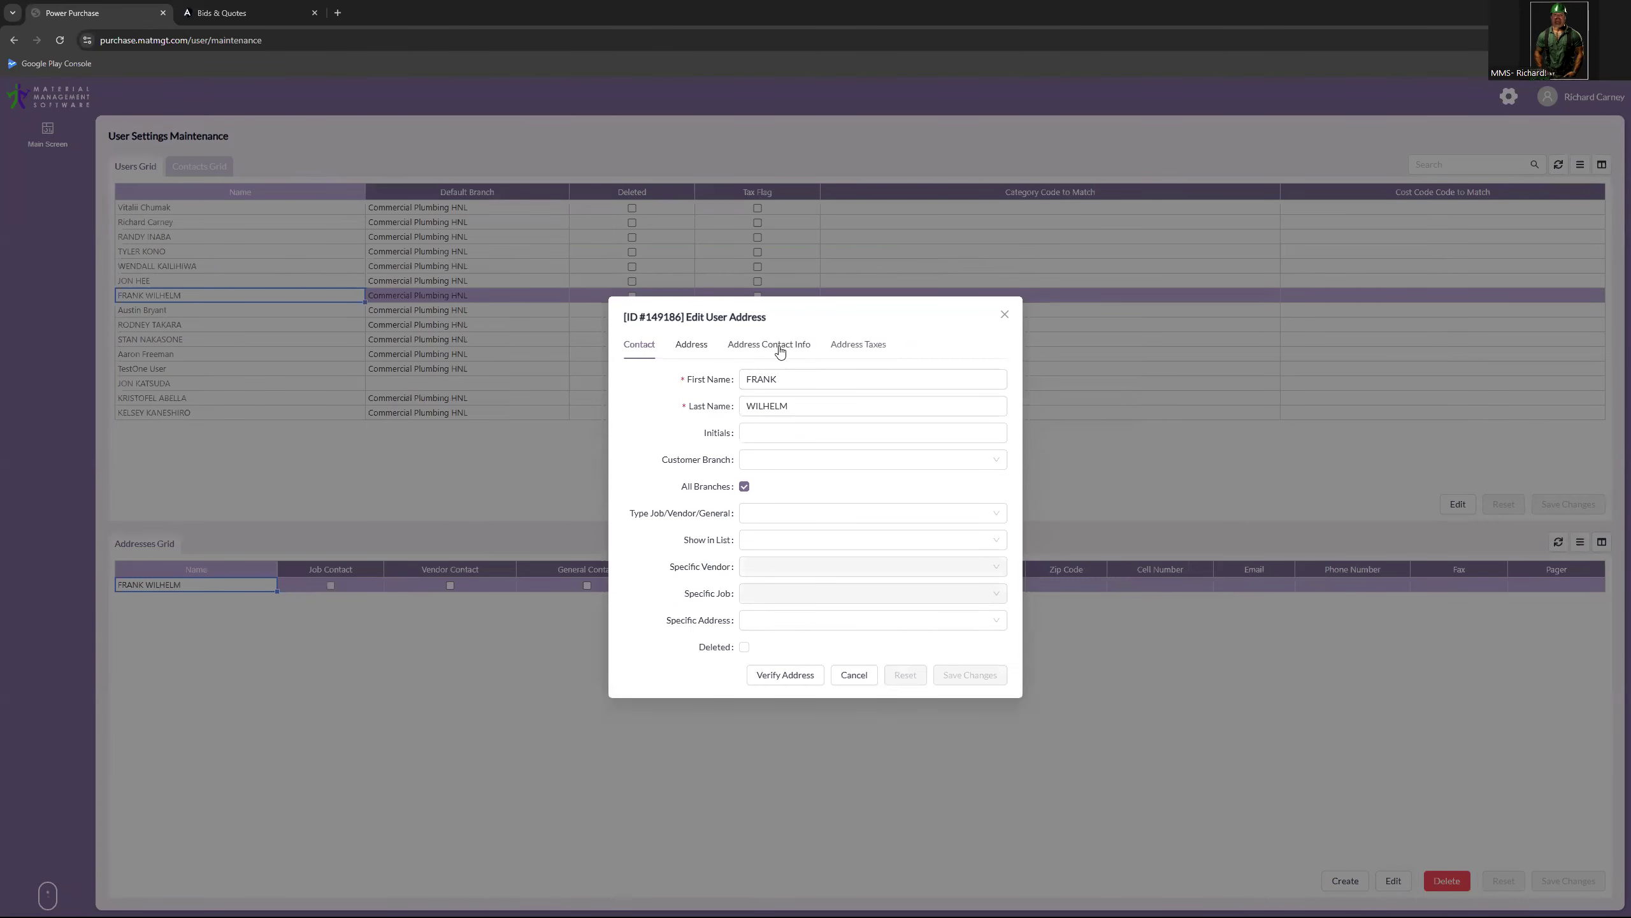
pyautogui.click(770, 346)
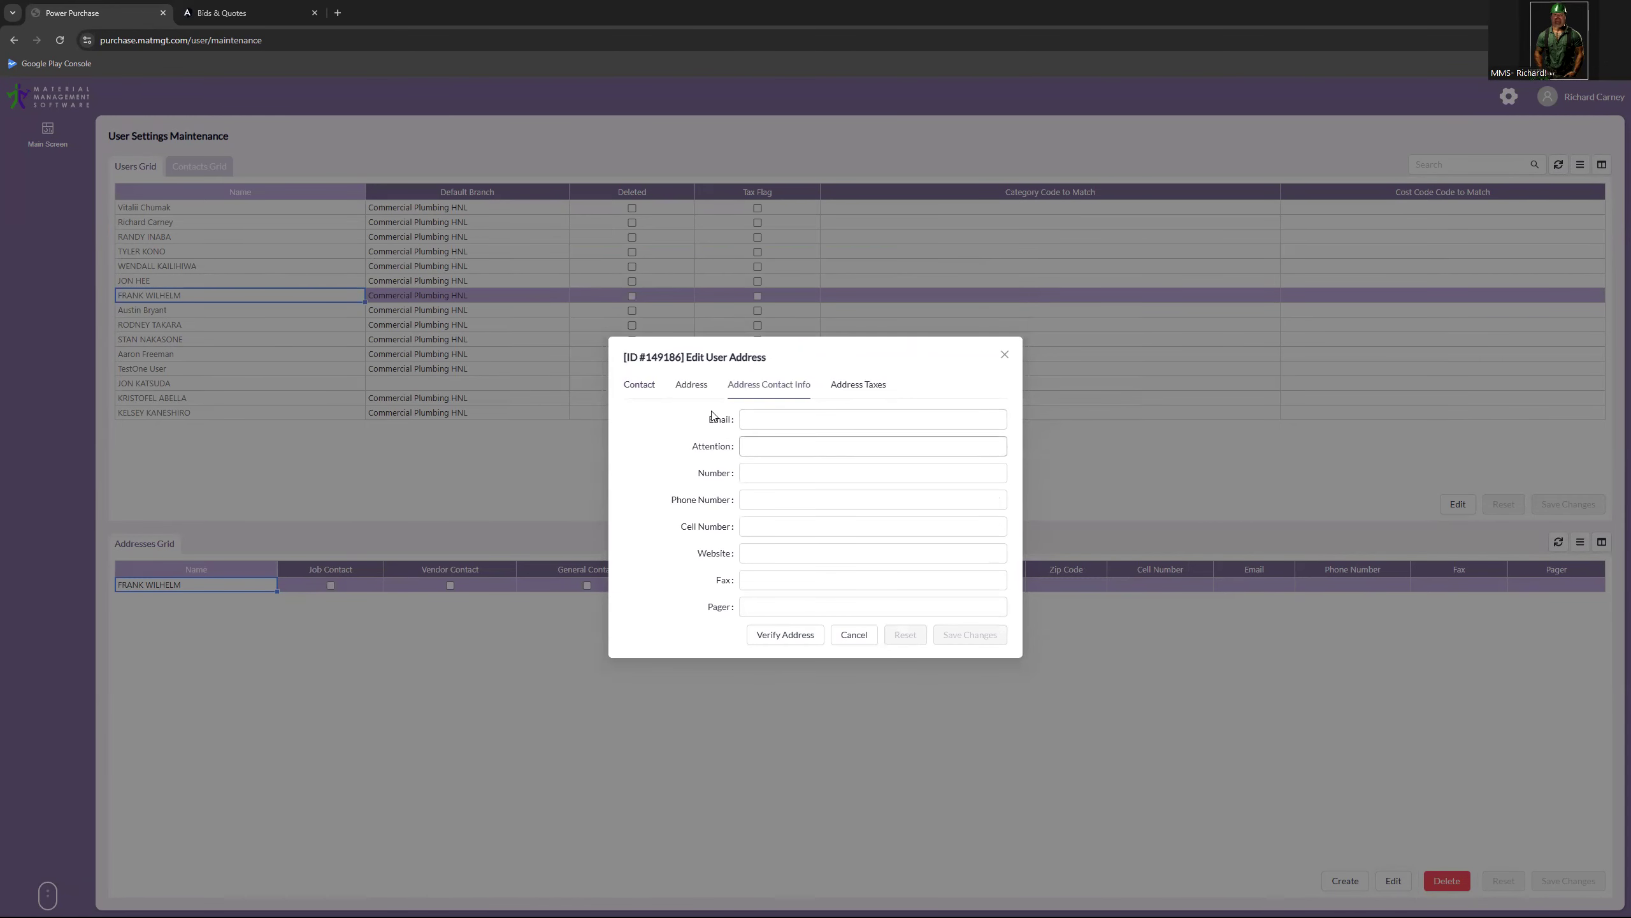
pyautogui.click(694, 384)
pyautogui.click(639, 369)
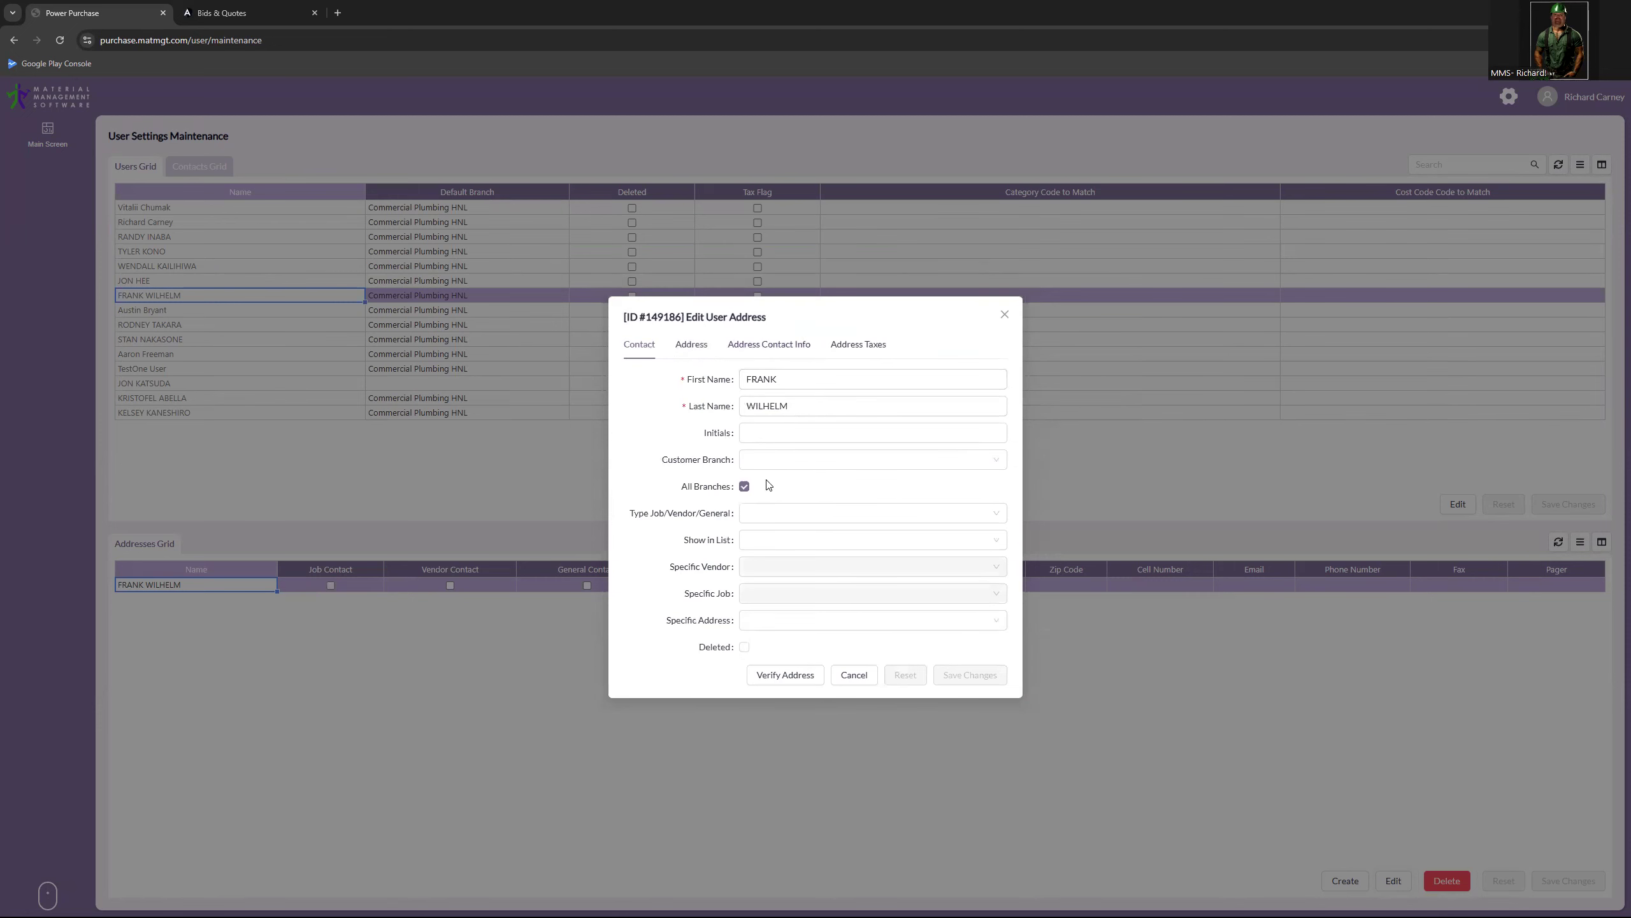
# Step: Set the user's contact type to Job contact and the Show in List option to Project_Mgr, and save the changes
pyautogui.click(767, 517)
pyautogui.click(774, 561)
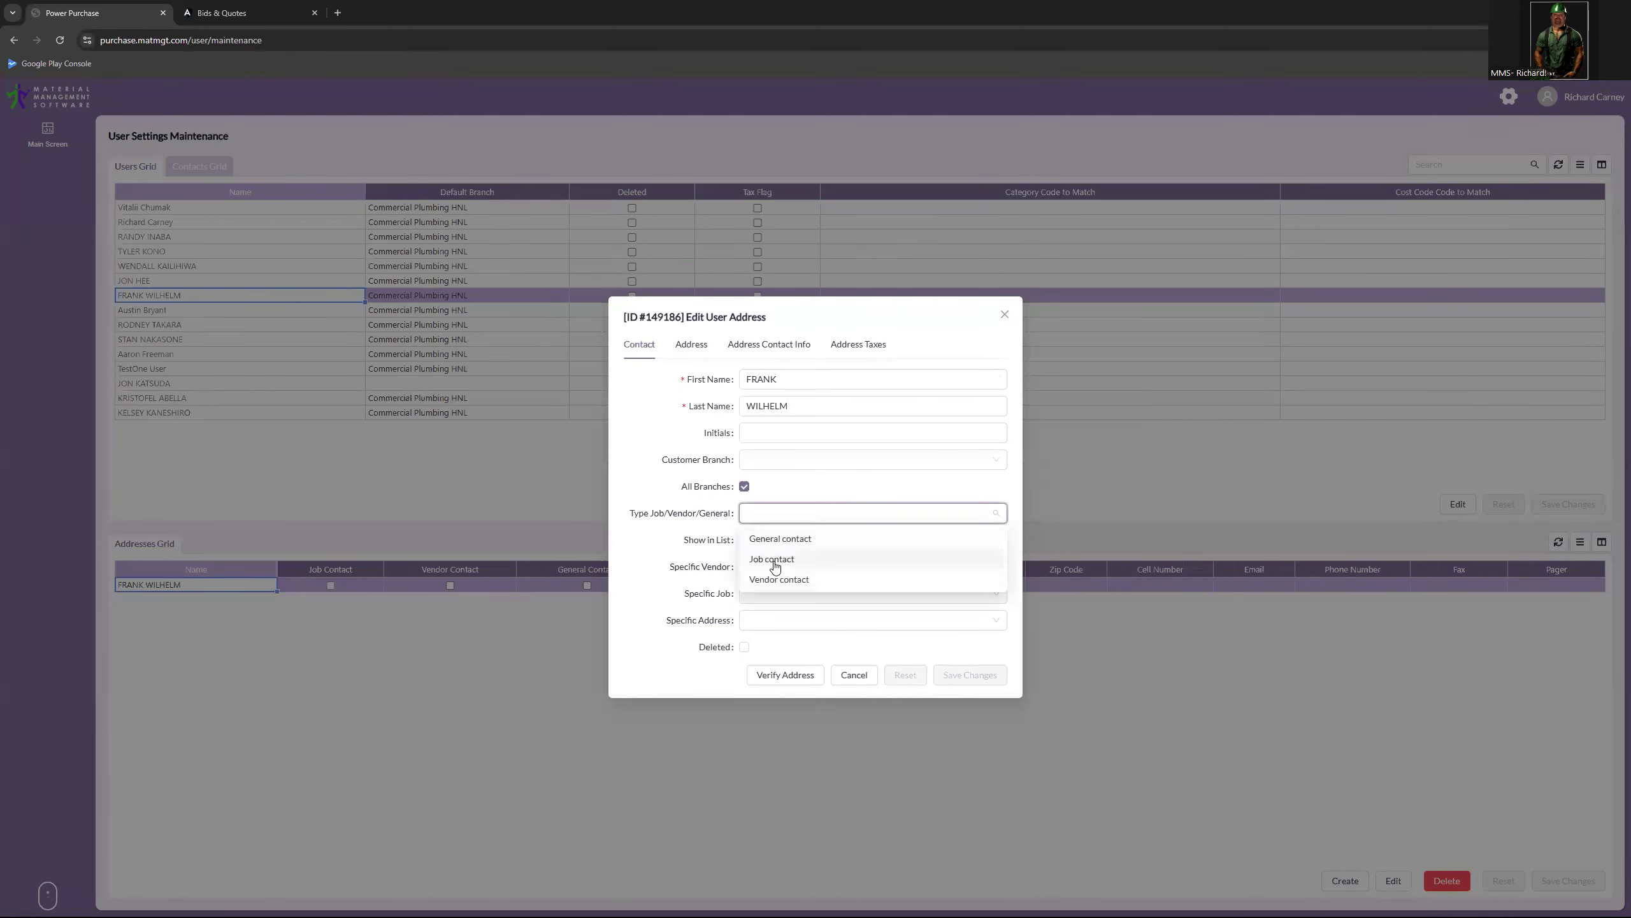
pyautogui.click(679, 555)
pyautogui.click(773, 542)
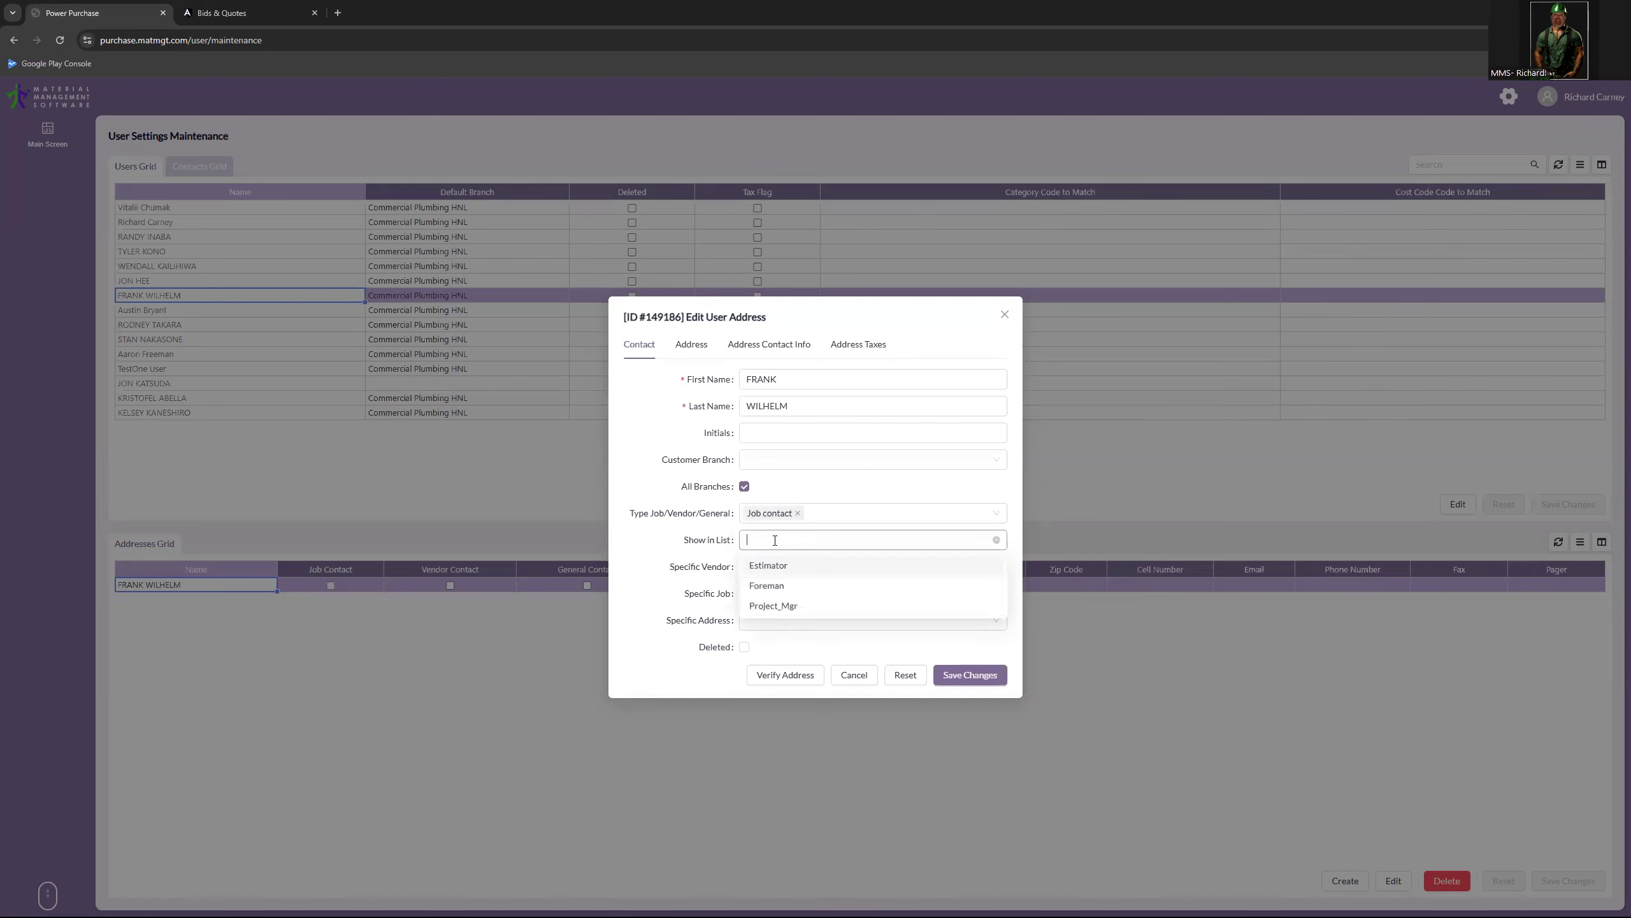
pyautogui.click(791, 606)
pyautogui.click(971, 681)
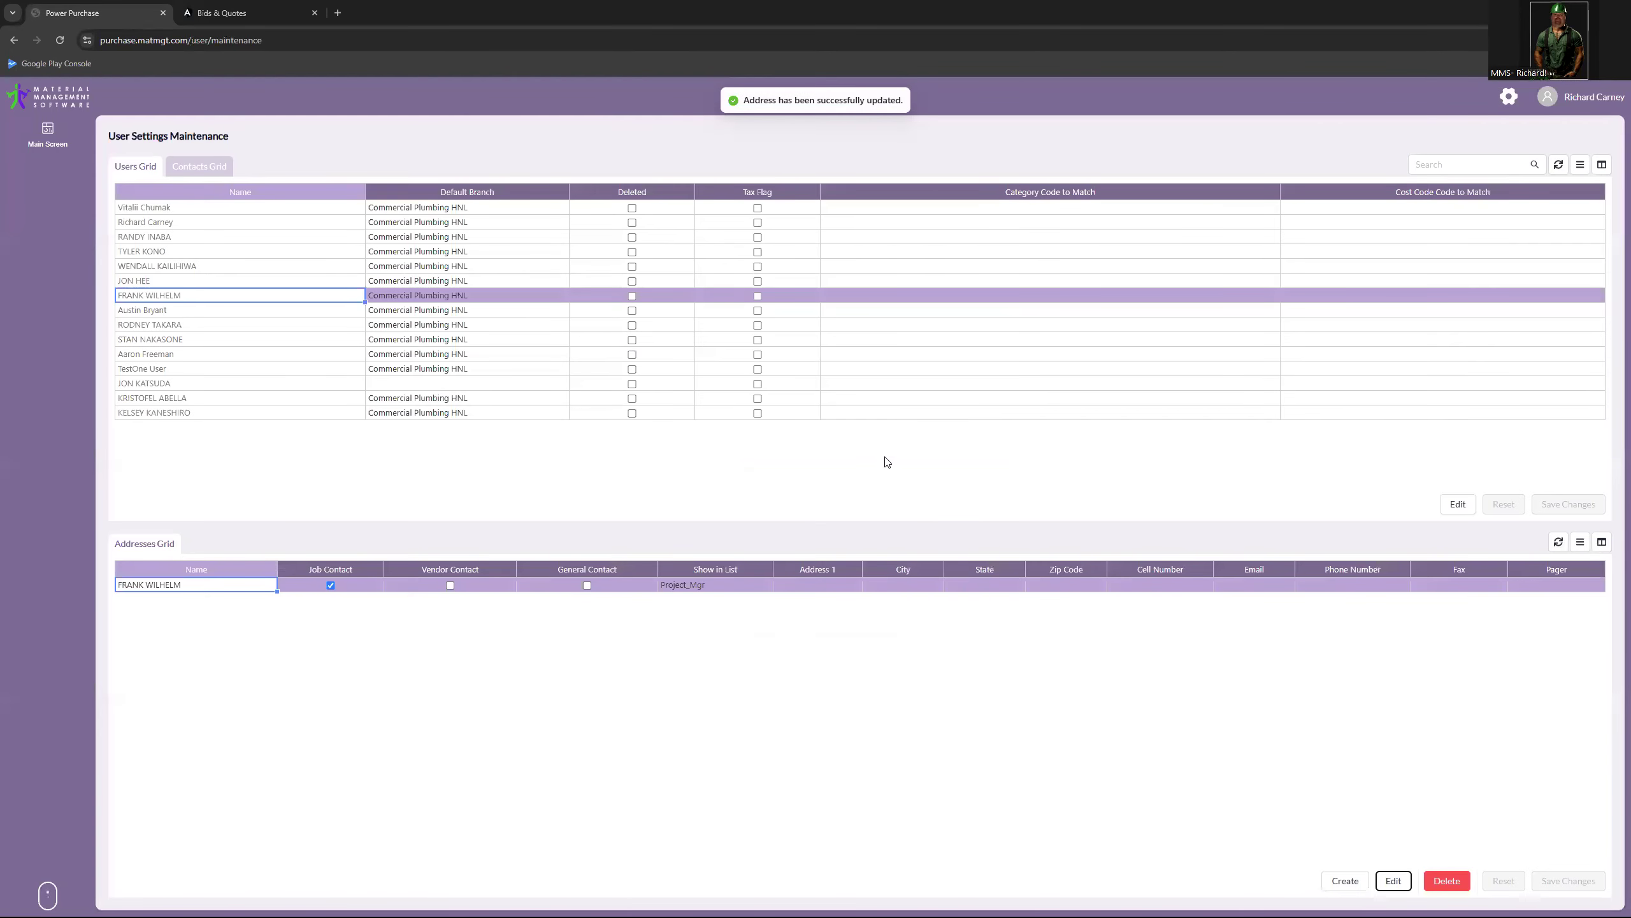
# Step: Open the contacts of the HILTON GRAND VAC CLUB AT WAIKO job for editing in Job Maintenance
pyautogui.click(1593, 97)
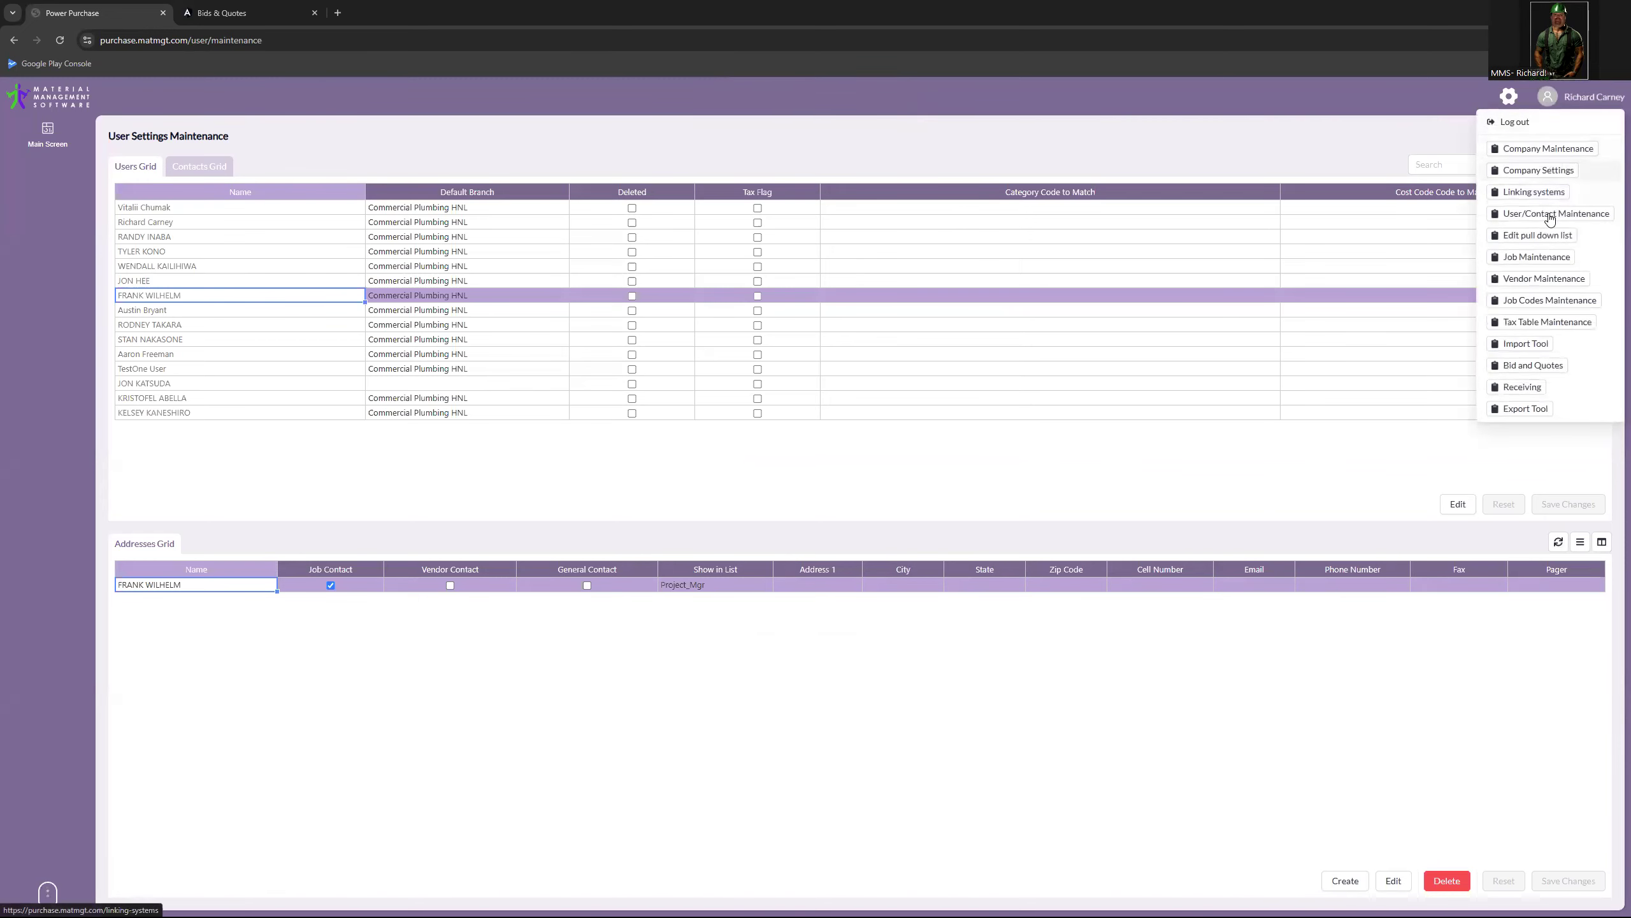
pyautogui.click(1535, 256)
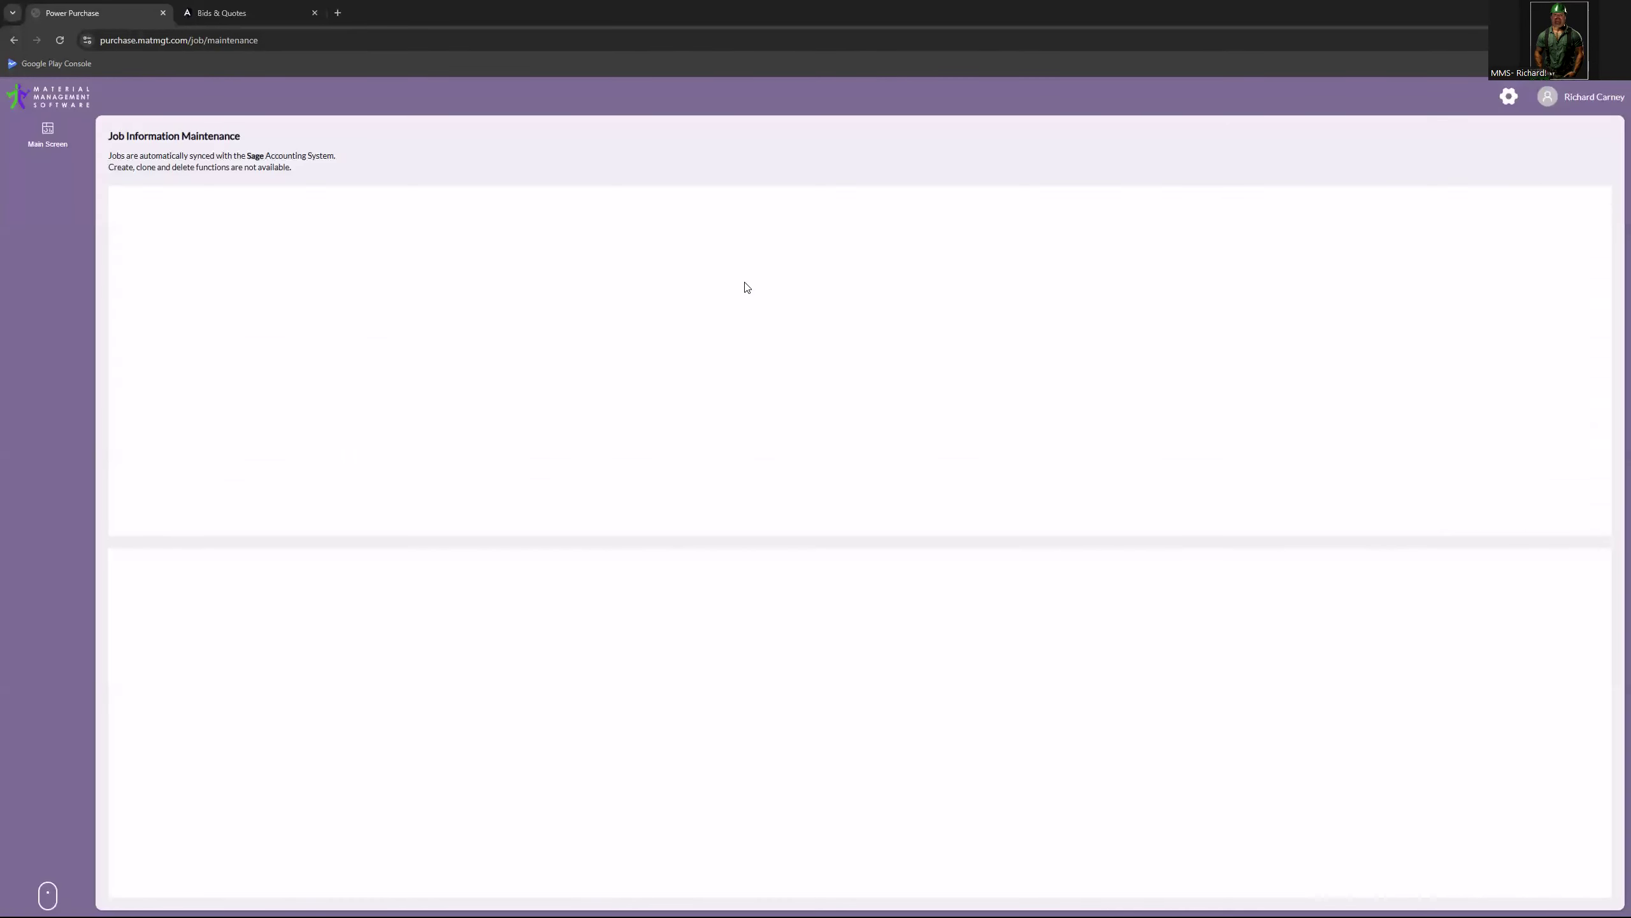
pyautogui.click(301, 254)
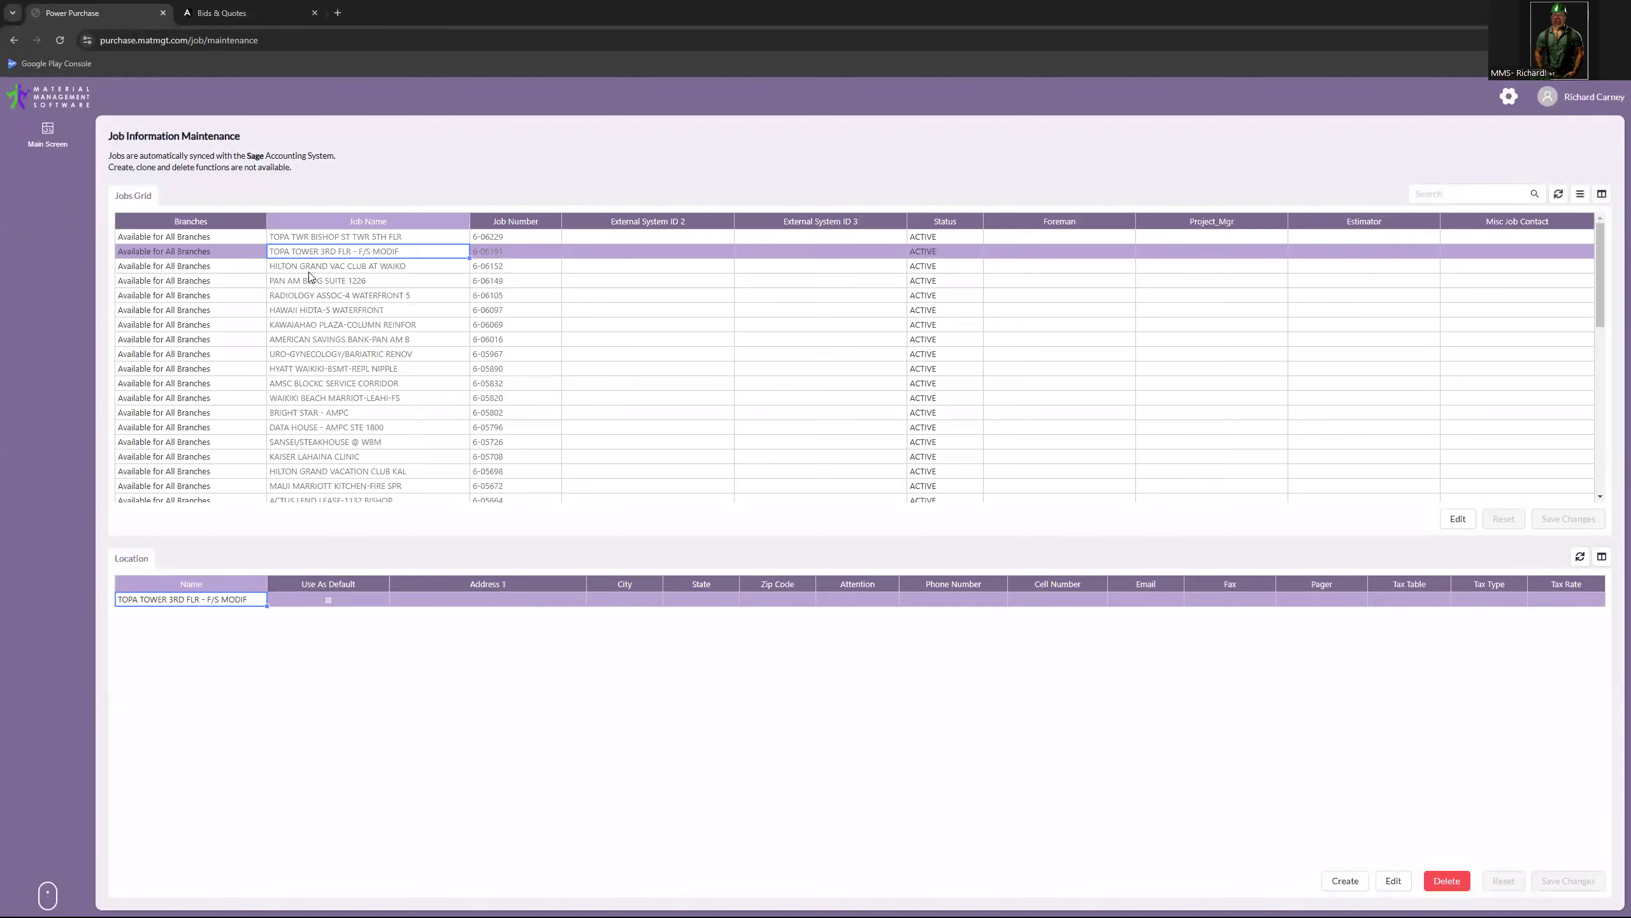
pyautogui.click(308, 267)
pyautogui.click(1455, 524)
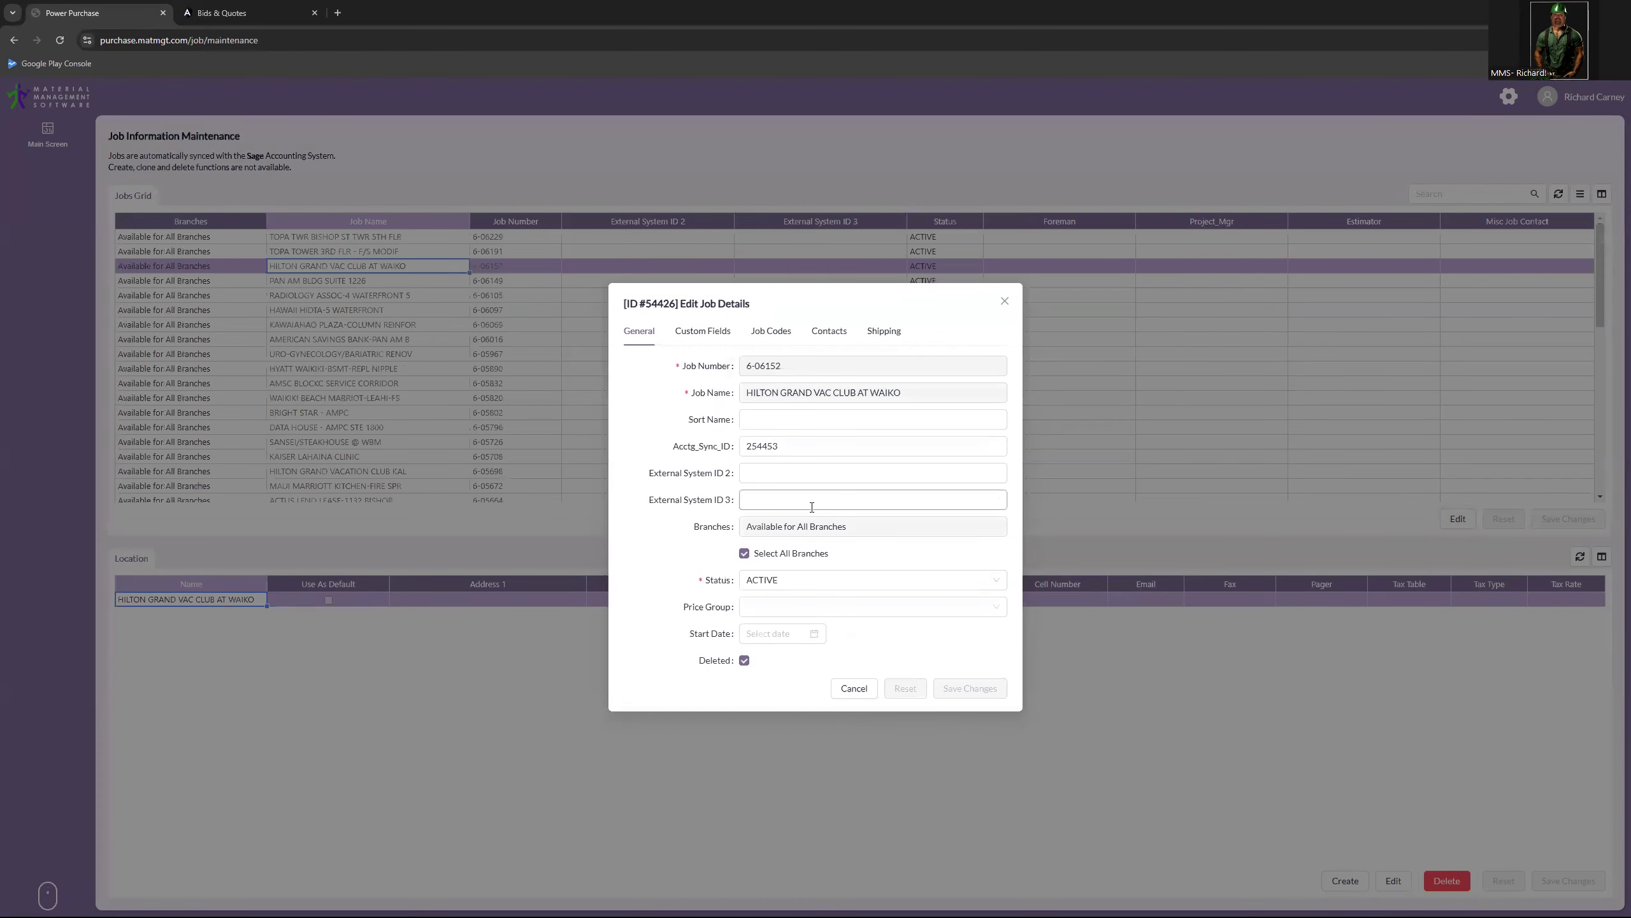
pyautogui.click(832, 331)
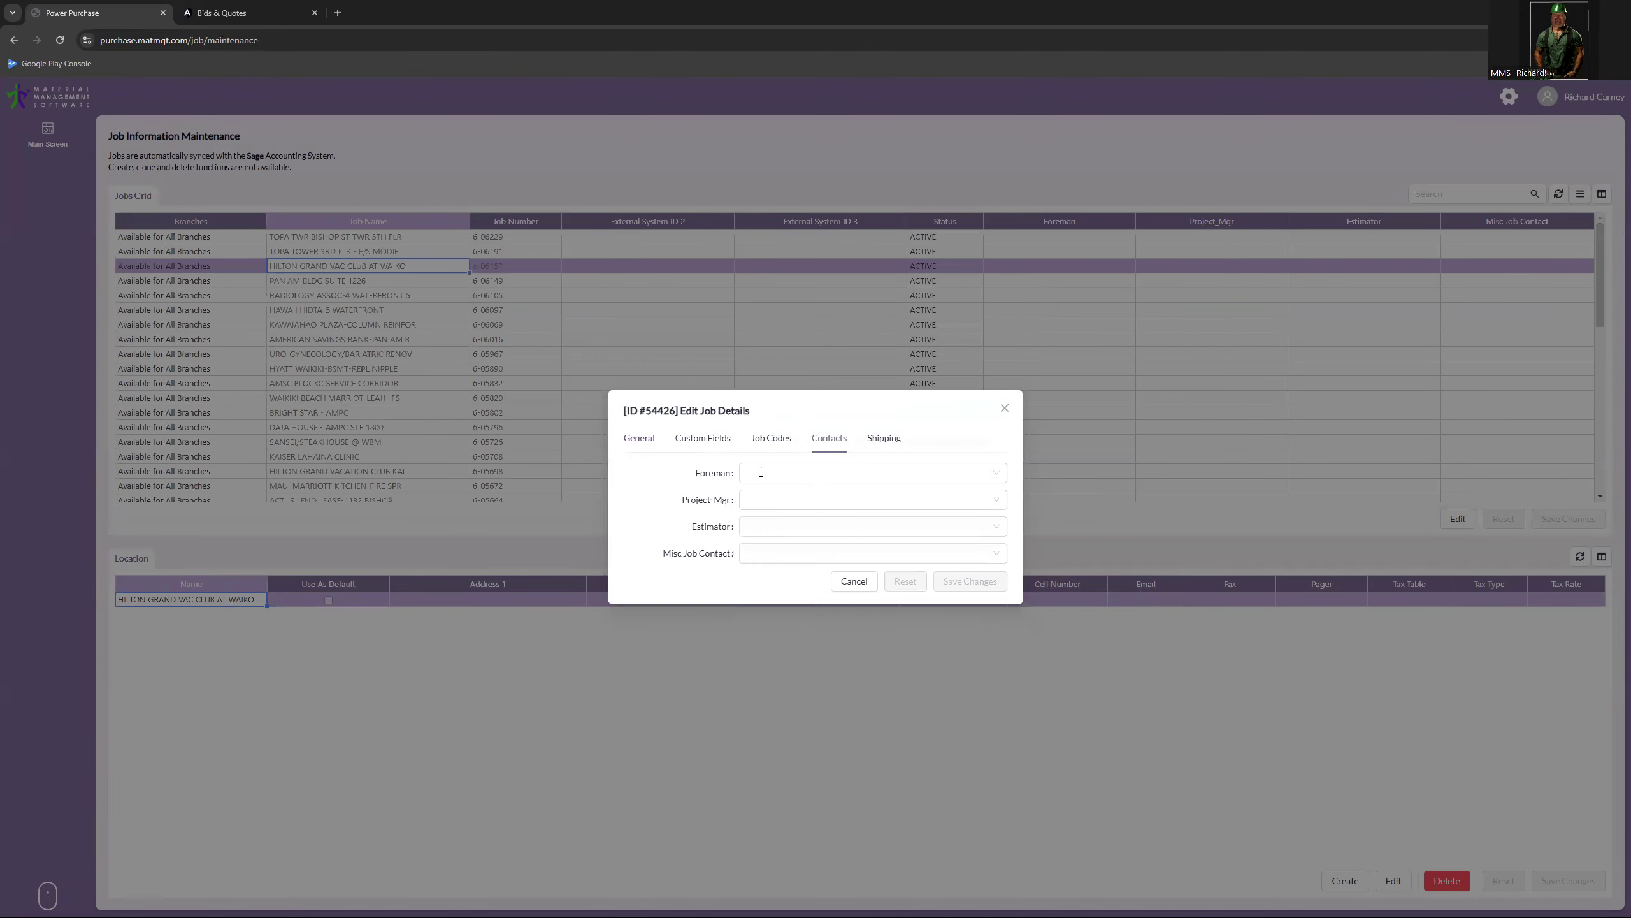